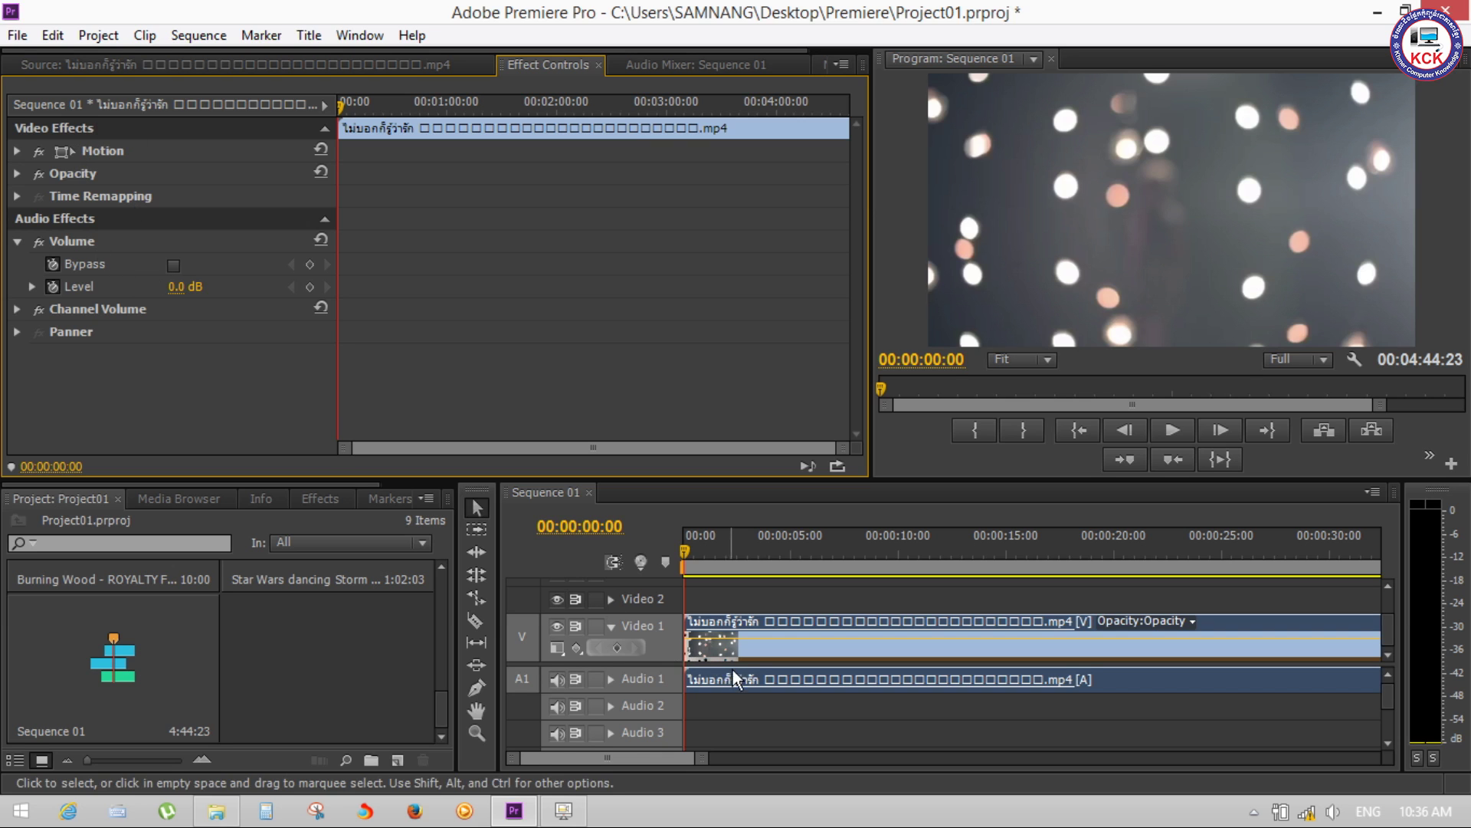
Collapse the Volume effect and play Sequence 01 from about six seconds
{"action": "left_click", "coordinate": [17, 241]}
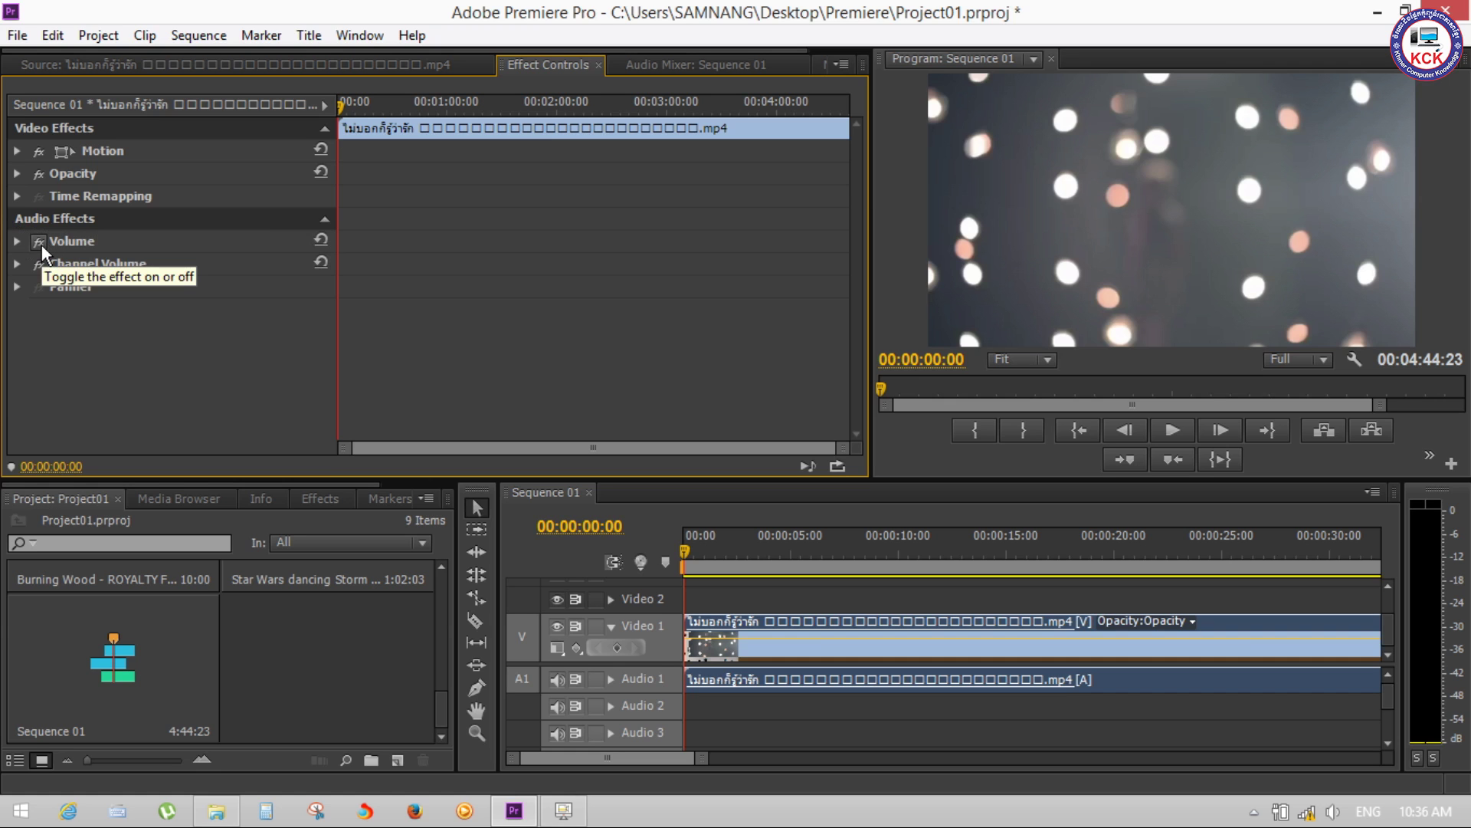
{"action": "left_click", "coordinate": [824, 559]}
{"action": "key", "text": "space"}
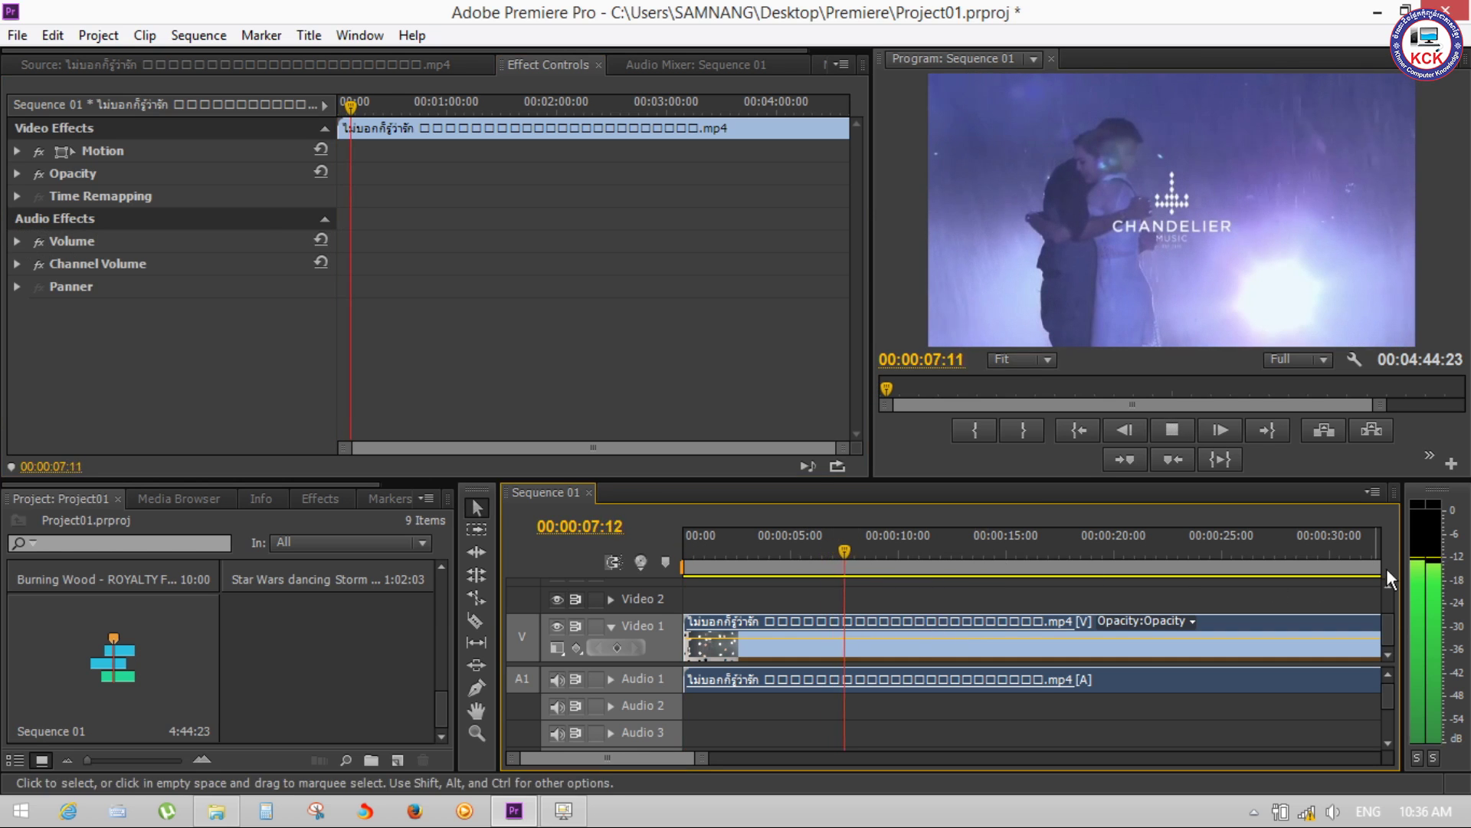
Stop playback at 00:00:18:06 and expand Volume to select its Bypass keyframe
{"action": "left_click", "coordinate": [1042, 543]}
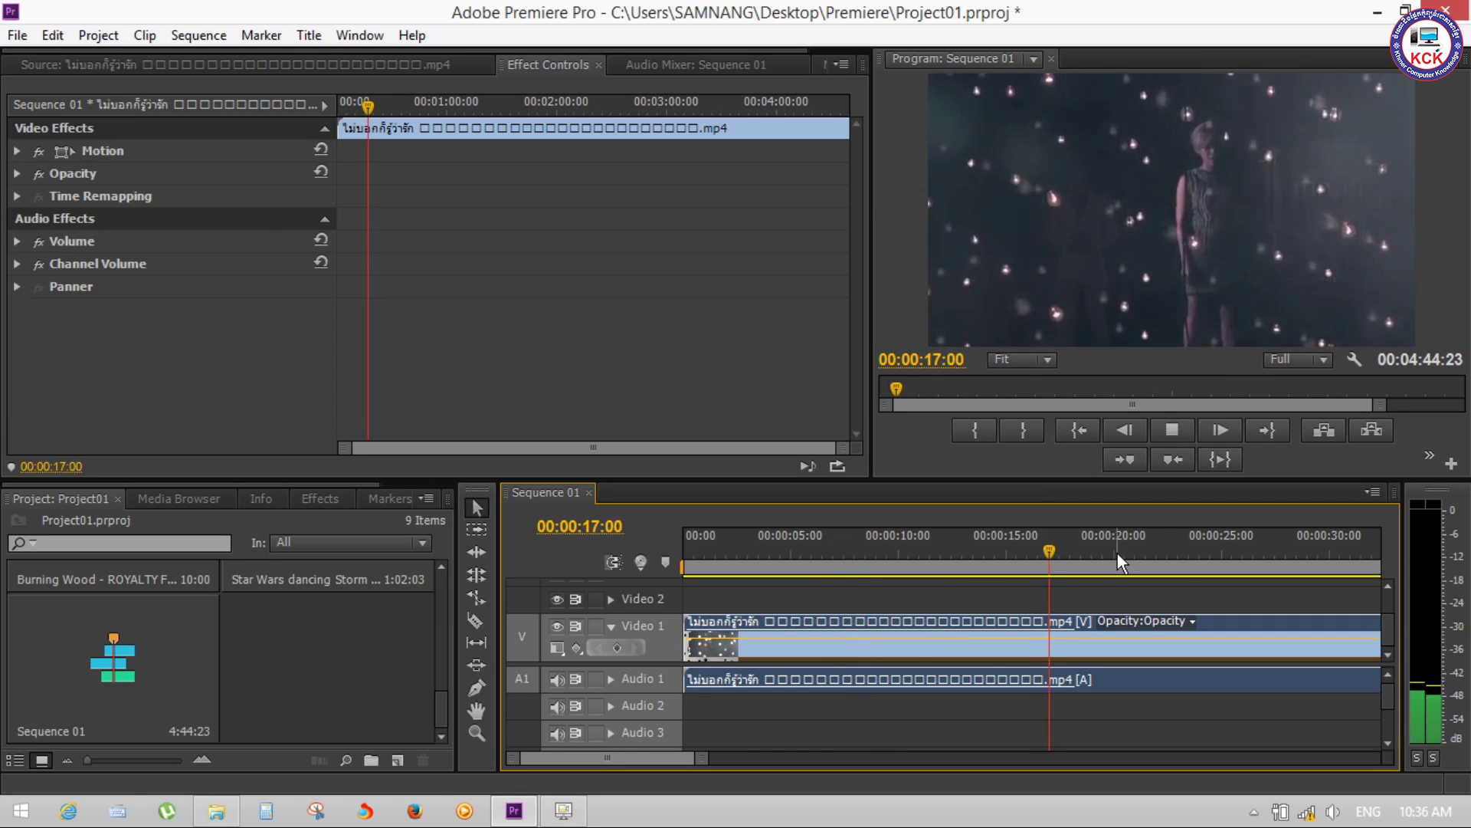
{"action": "left_click", "coordinate": [1333, 811]}
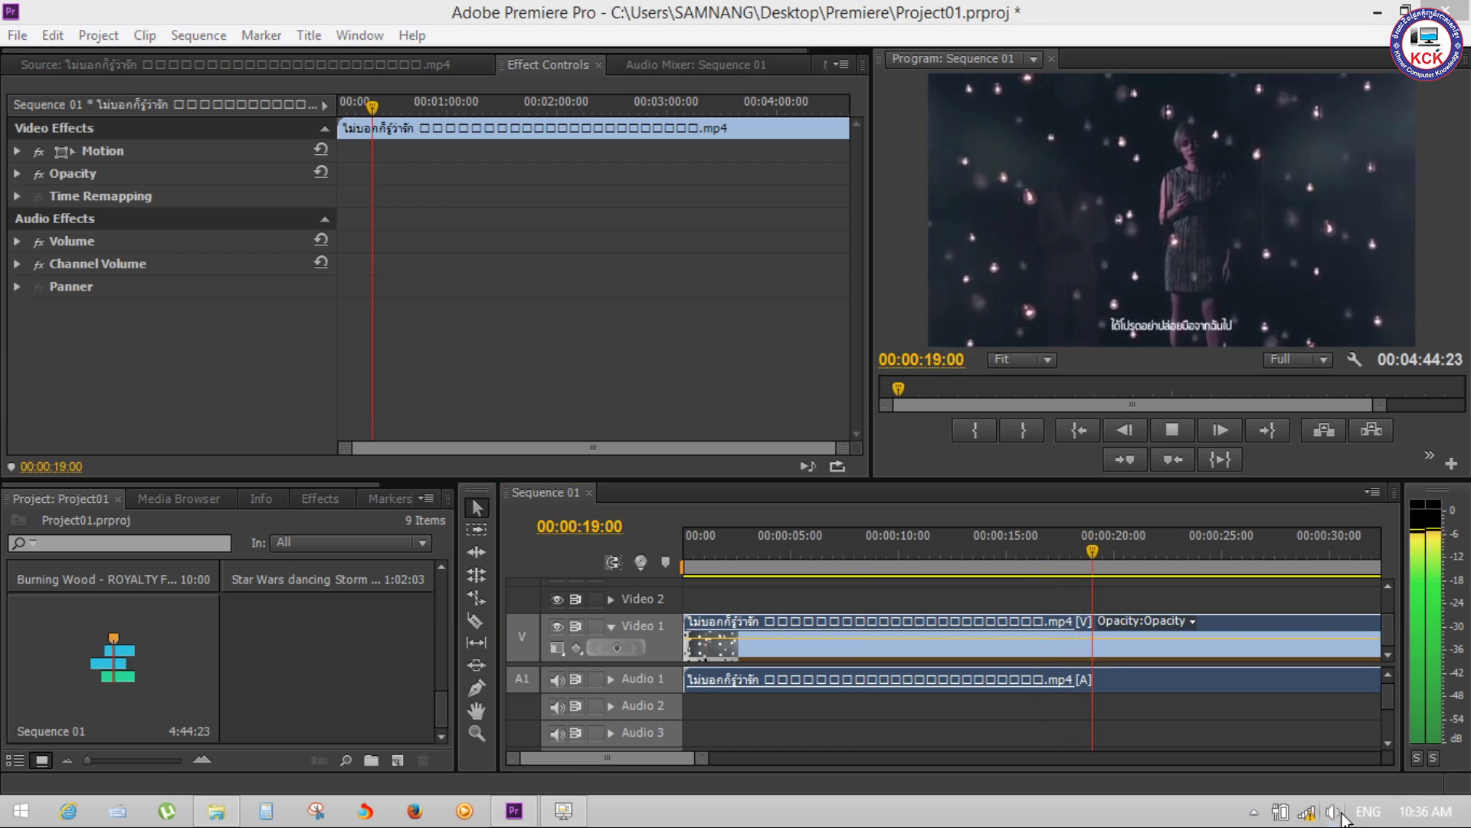
{"action": "left_click", "coordinate": [1032, 551]}
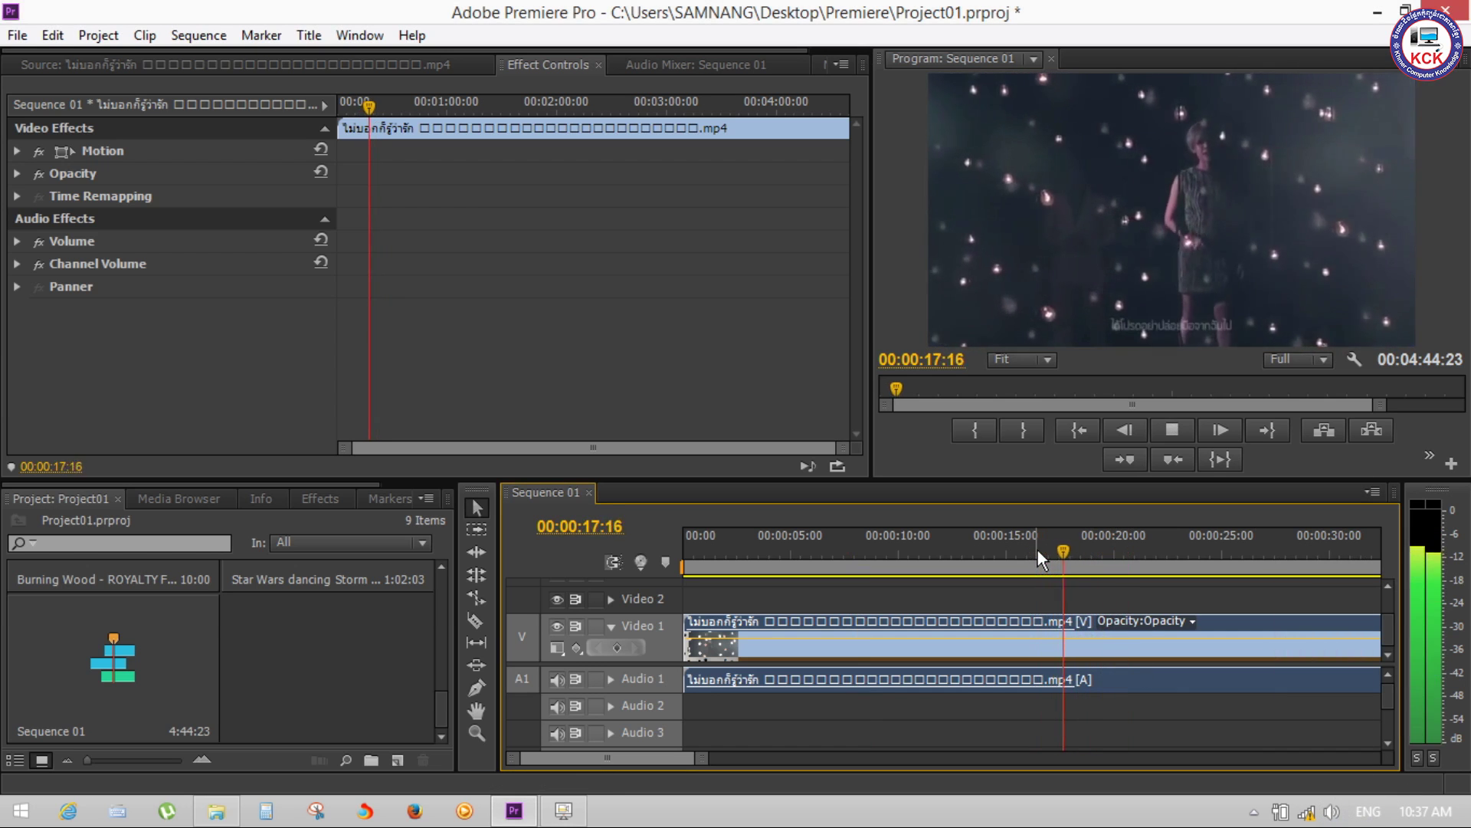
{"action": "key", "text": "space"}
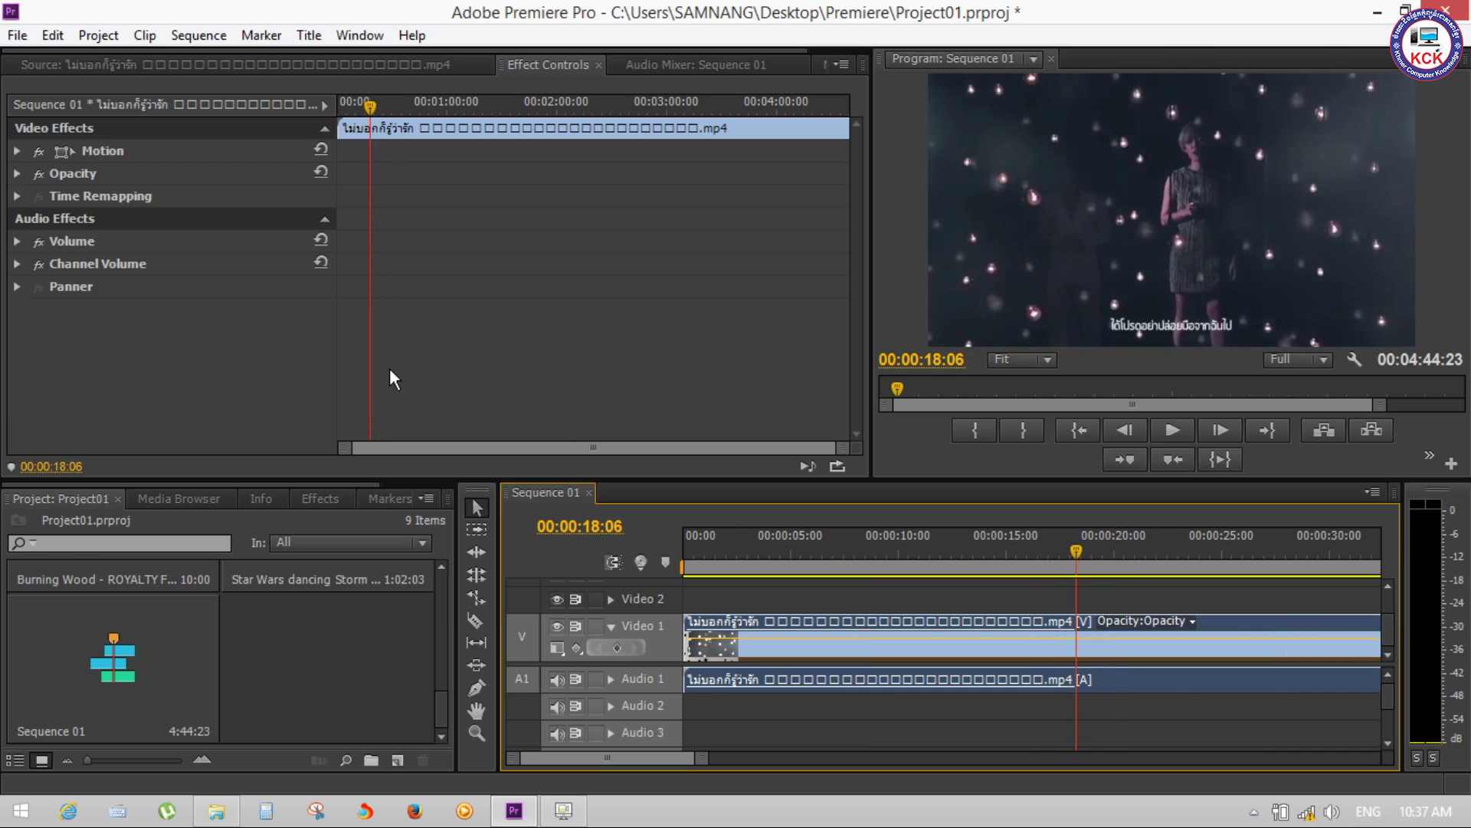
{"action": "left_click", "coordinate": [18, 241]}
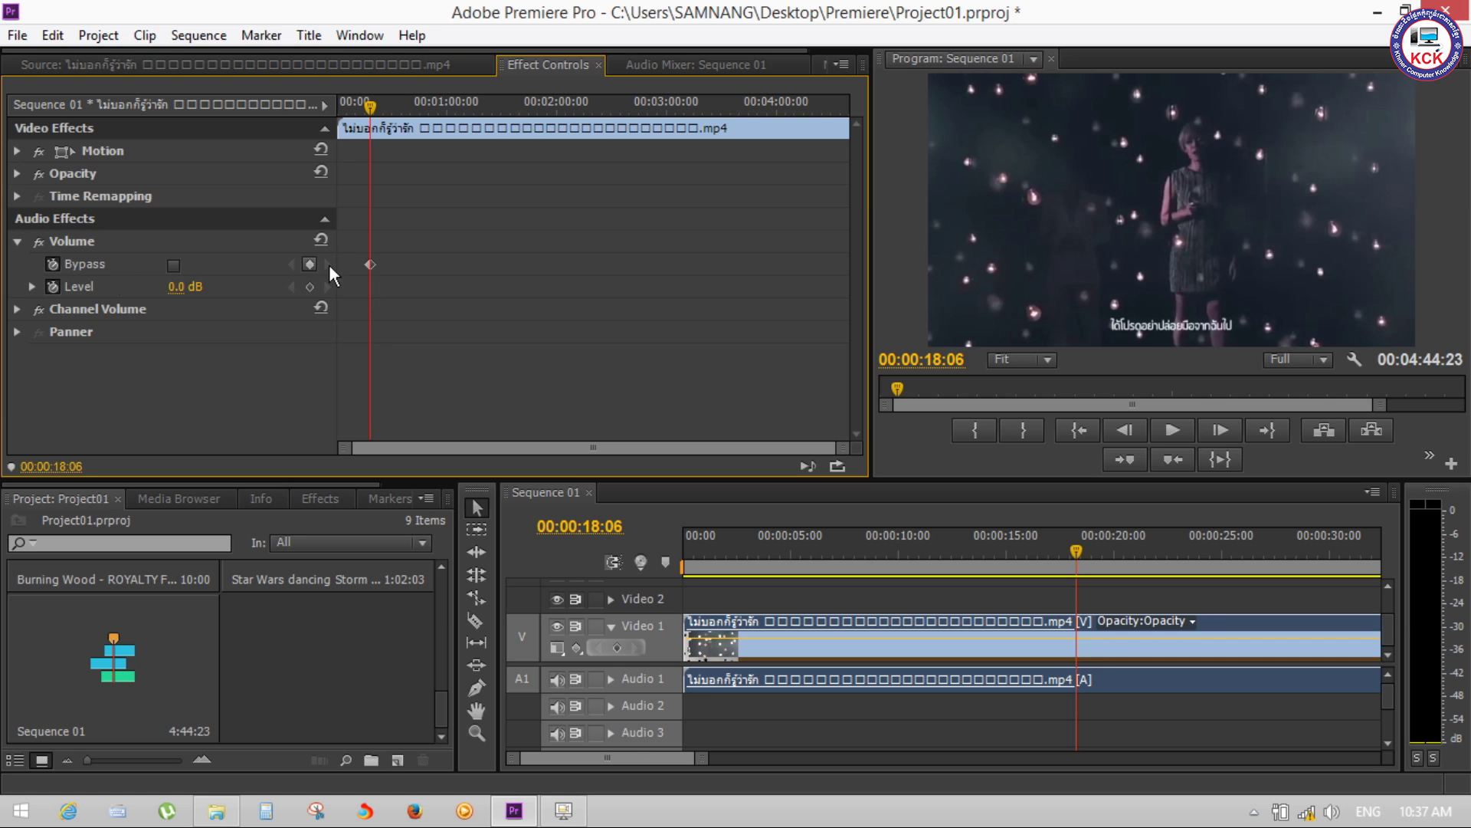
{"action": "left_click", "coordinate": [371, 265]}
Delete the Bypass keyframe, reveal the Level slider and graph, and resume playback
{"action": "left_click", "coordinate": [310, 265]}
{"action": "left_click", "coordinate": [32, 286]}
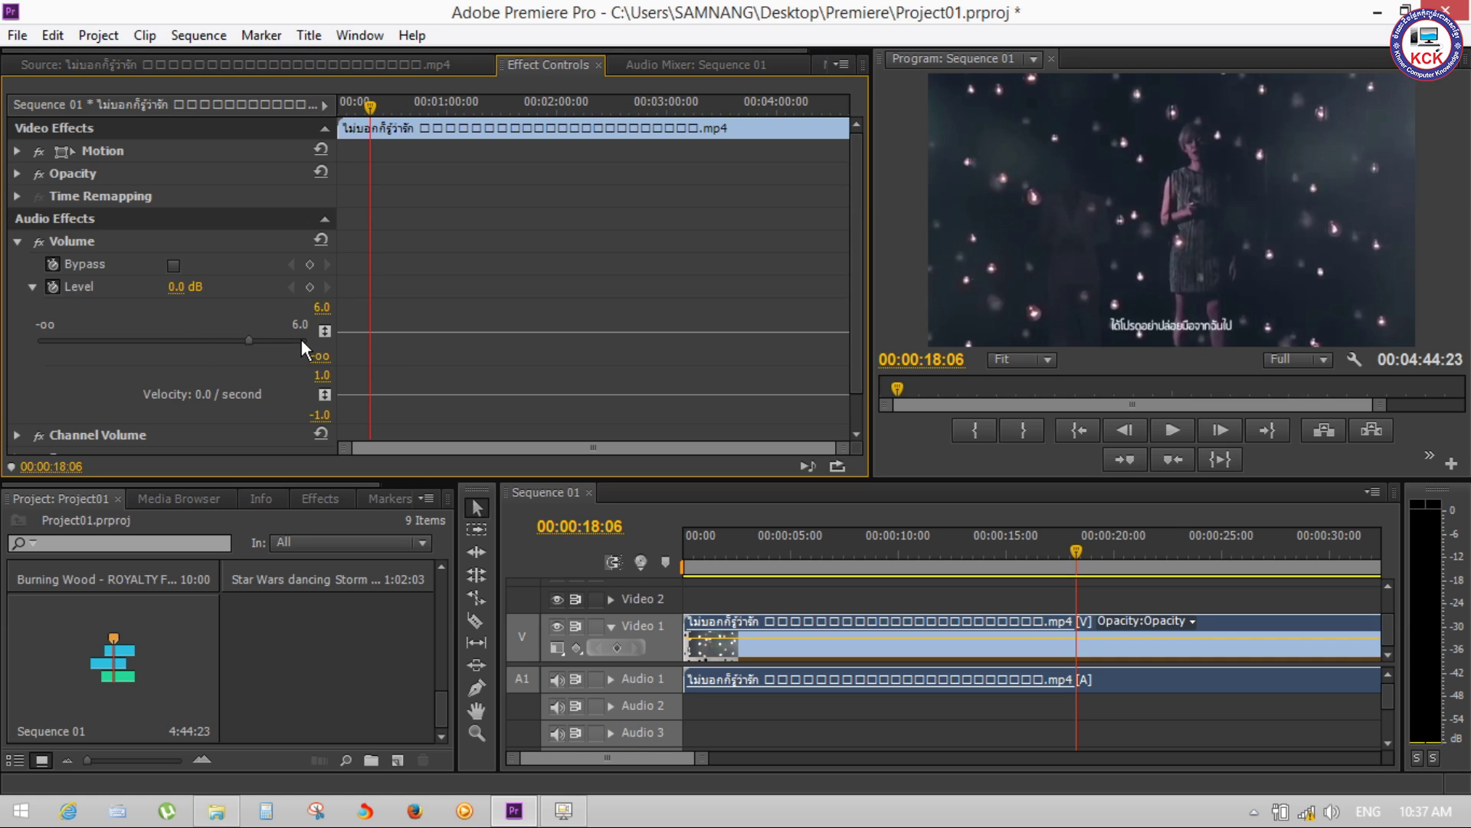
{"action": "key", "text": "space"}
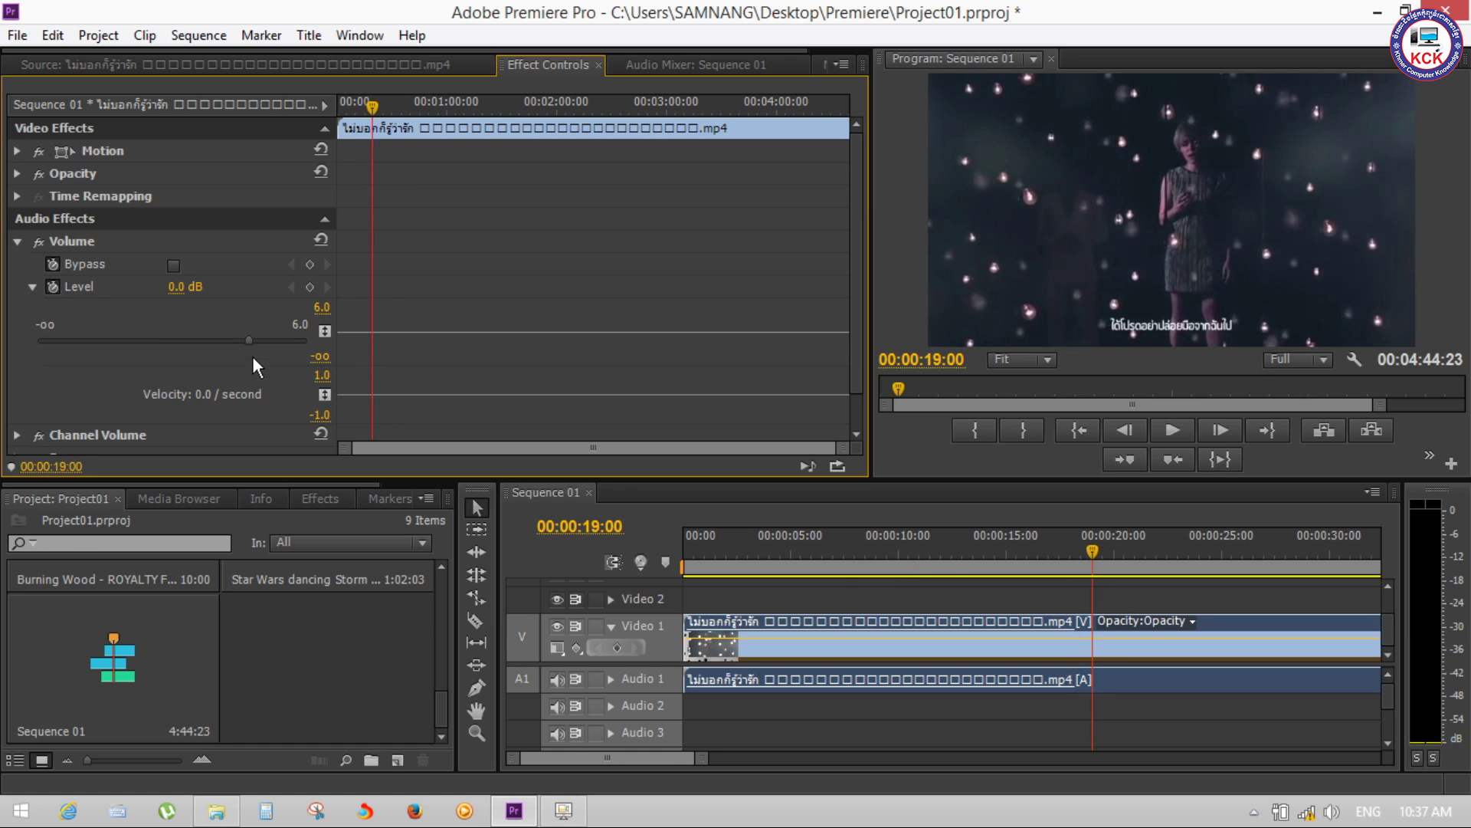
Drag the Volume Level to -27.6 dB while listening, then return the playhead to 00:00:00:00
{"action": "mouse_move", "coordinate": [250, 340]}
{"action": "left_mouse_down"}
{"action": "mouse_move", "coordinate": [79, 360]}
{"action": "mouse_move", "coordinate": [151, 356]}
{"action": "mouse_move", "coordinate": [94, 365]}
{"action": "left_mouse_up"}
{"action": "key", "text": "space"}
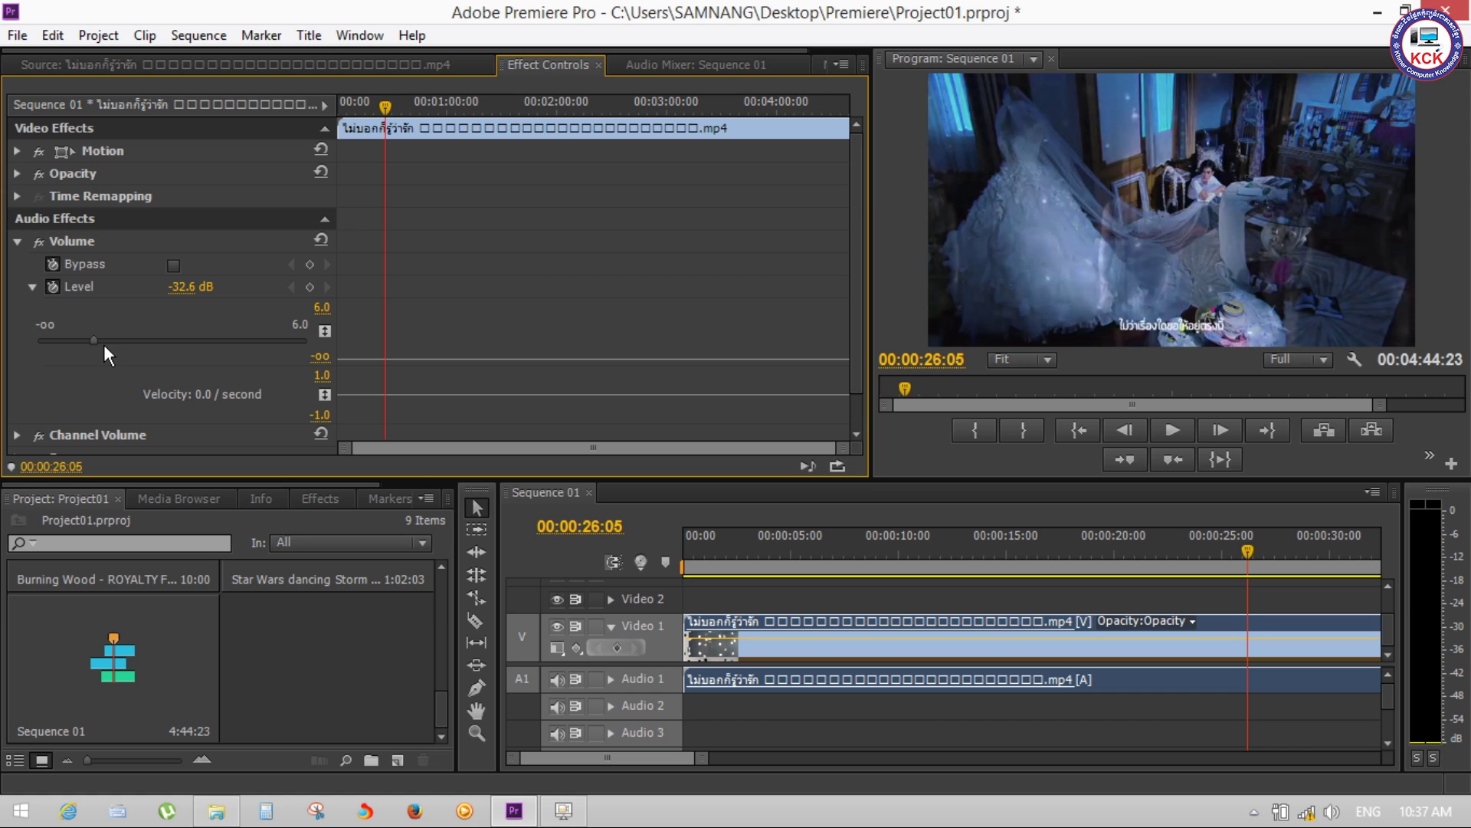
{"action": "left_click_drag", "start_coordinate": [1245, 550], "coordinate": [1096, 555]}
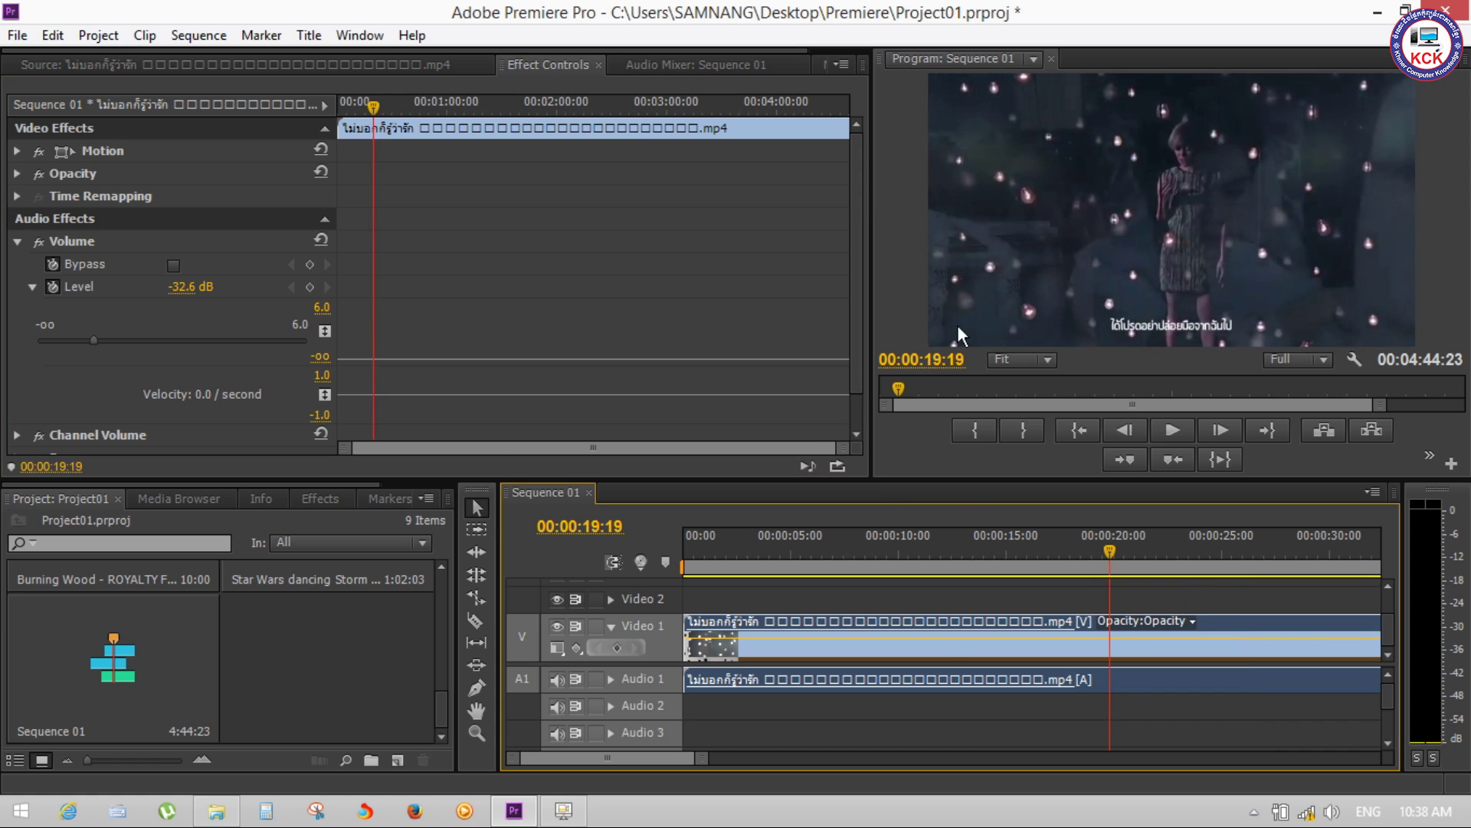
{"action": "key", "text": "space"}
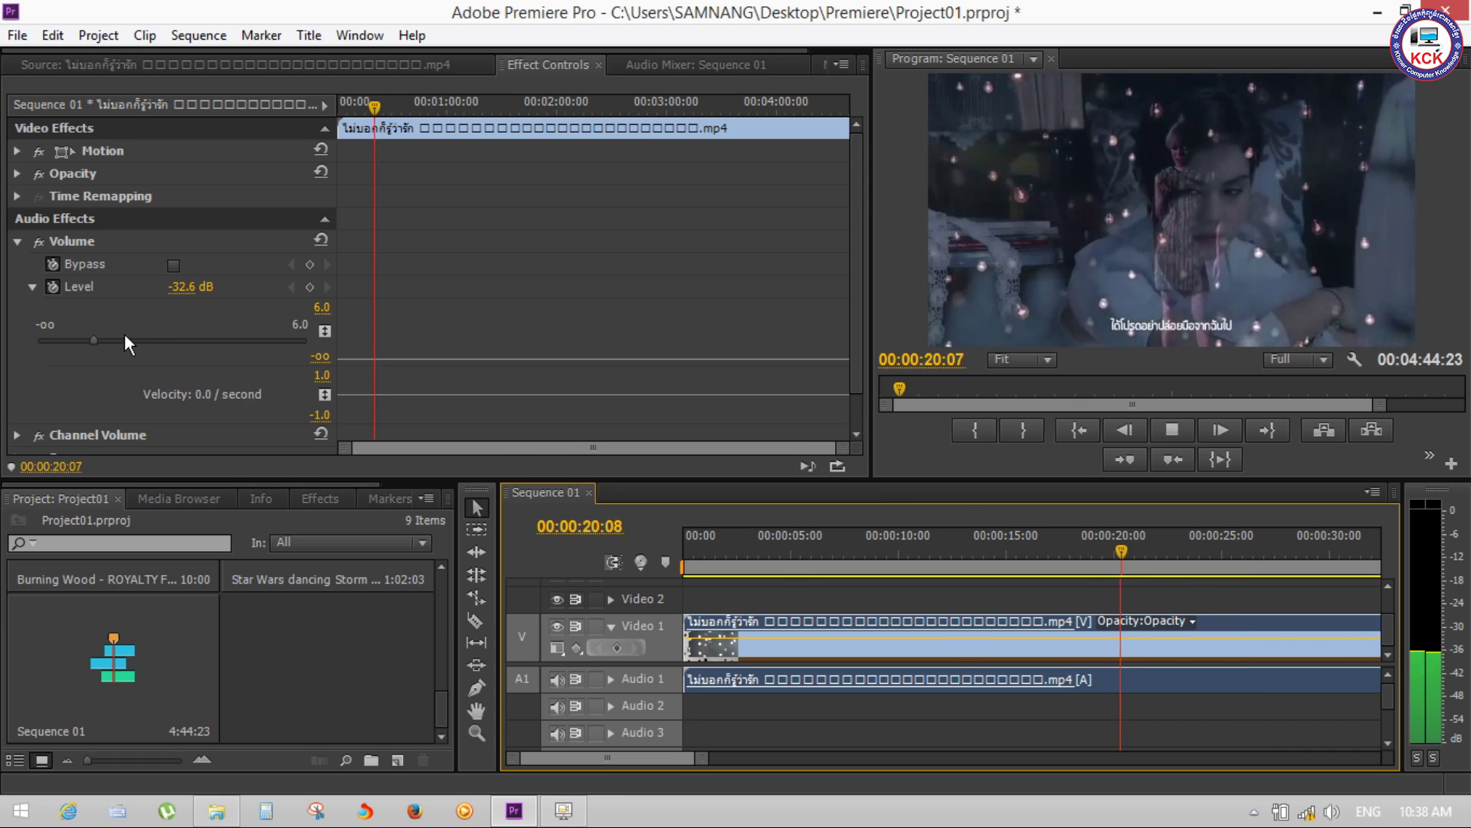
{"action": "left_click_drag", "start_coordinate": [95, 339], "coordinate": [209, 342]}
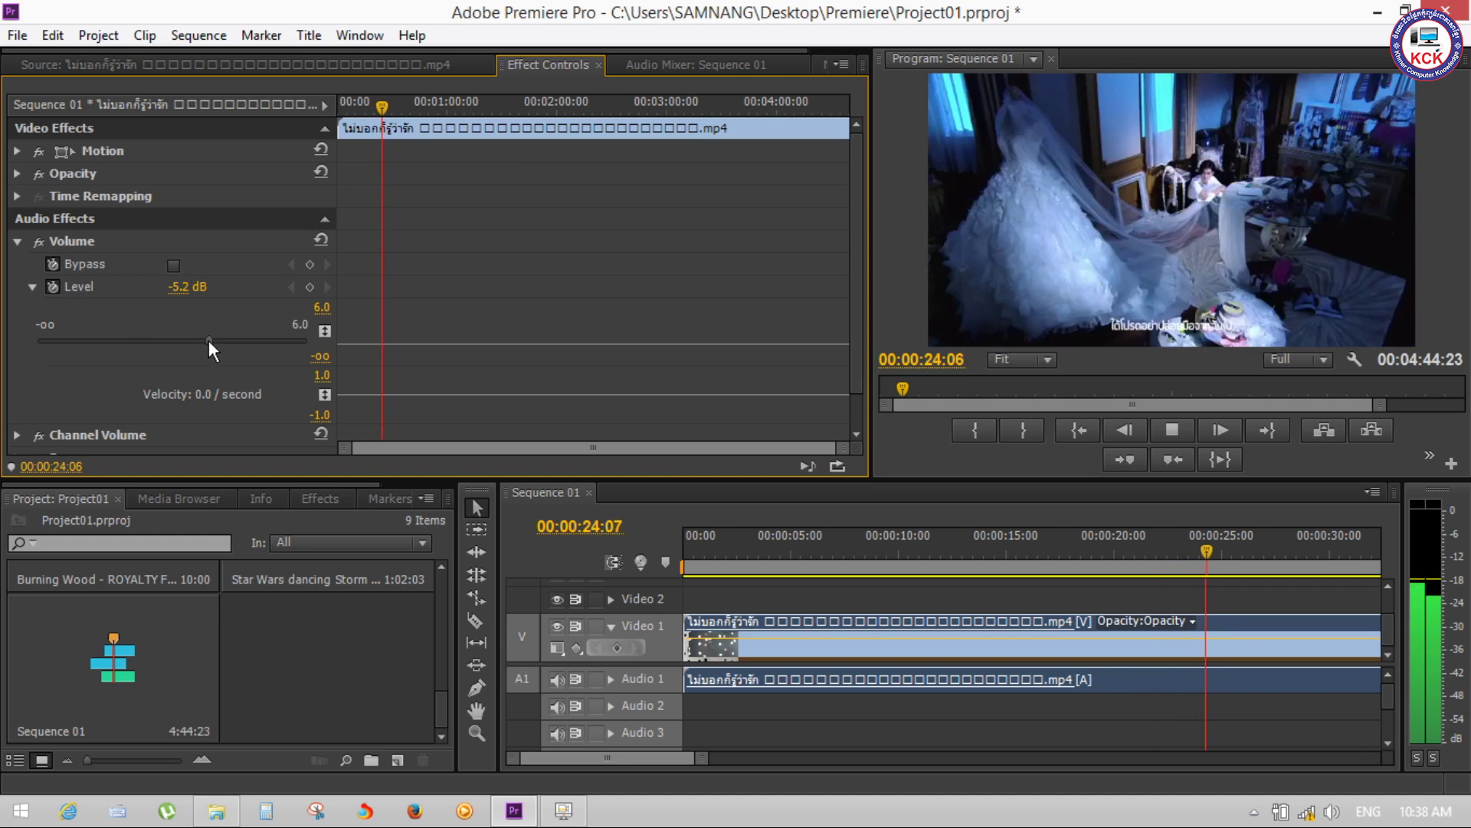
{"action": "mouse_move", "coordinate": [217, 342]}
{"action": "left_mouse_down"}
{"action": "mouse_move", "coordinate": [266, 349]}
{"action": "mouse_move", "coordinate": [45, 349]}
{"action": "mouse_move", "coordinate": [159, 343]}
{"action": "mouse_move", "coordinate": [107, 346]}
{"action": "left_mouse_up"}
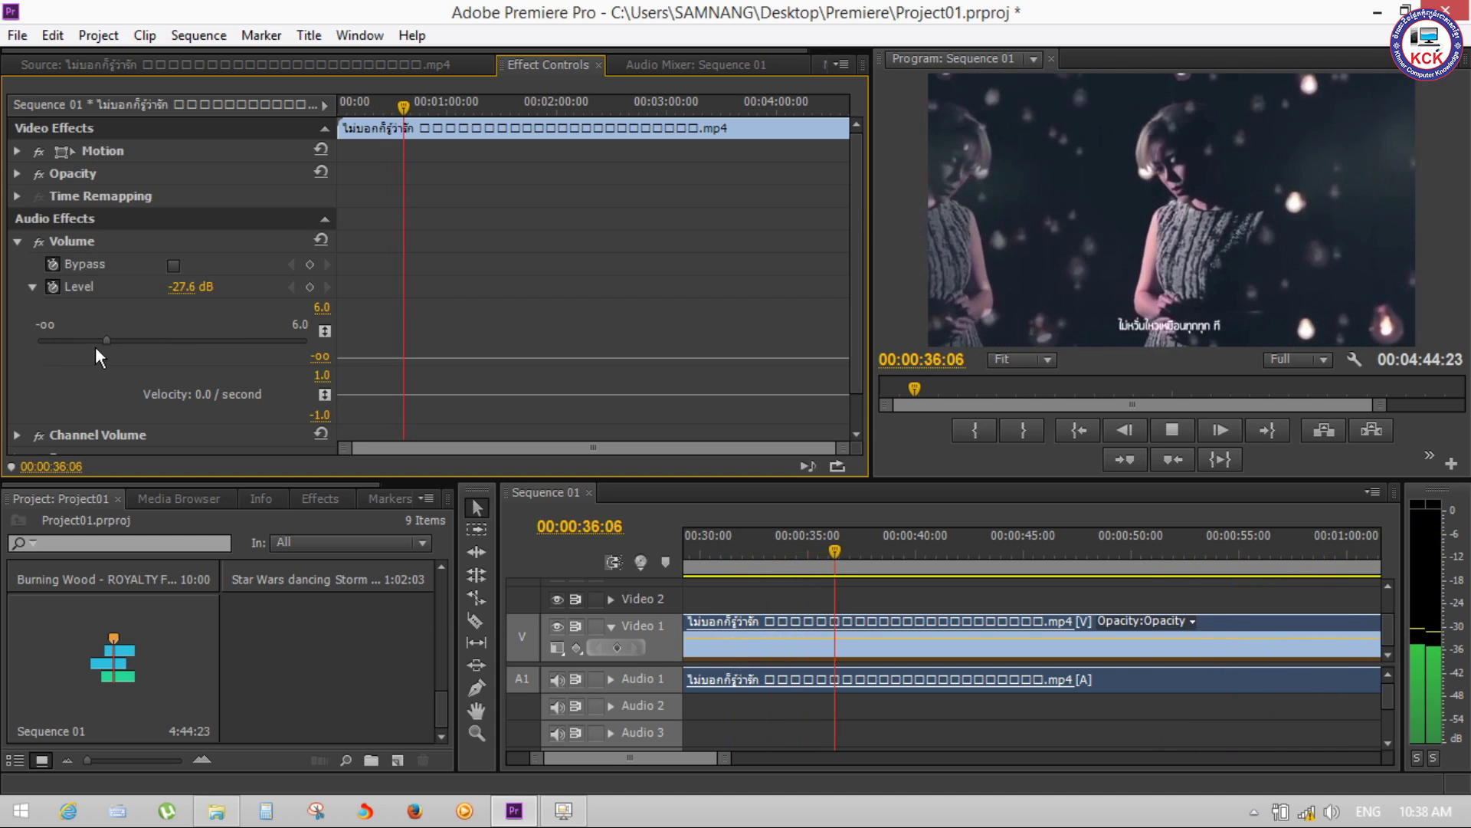
{"action": "key", "text": "space"}
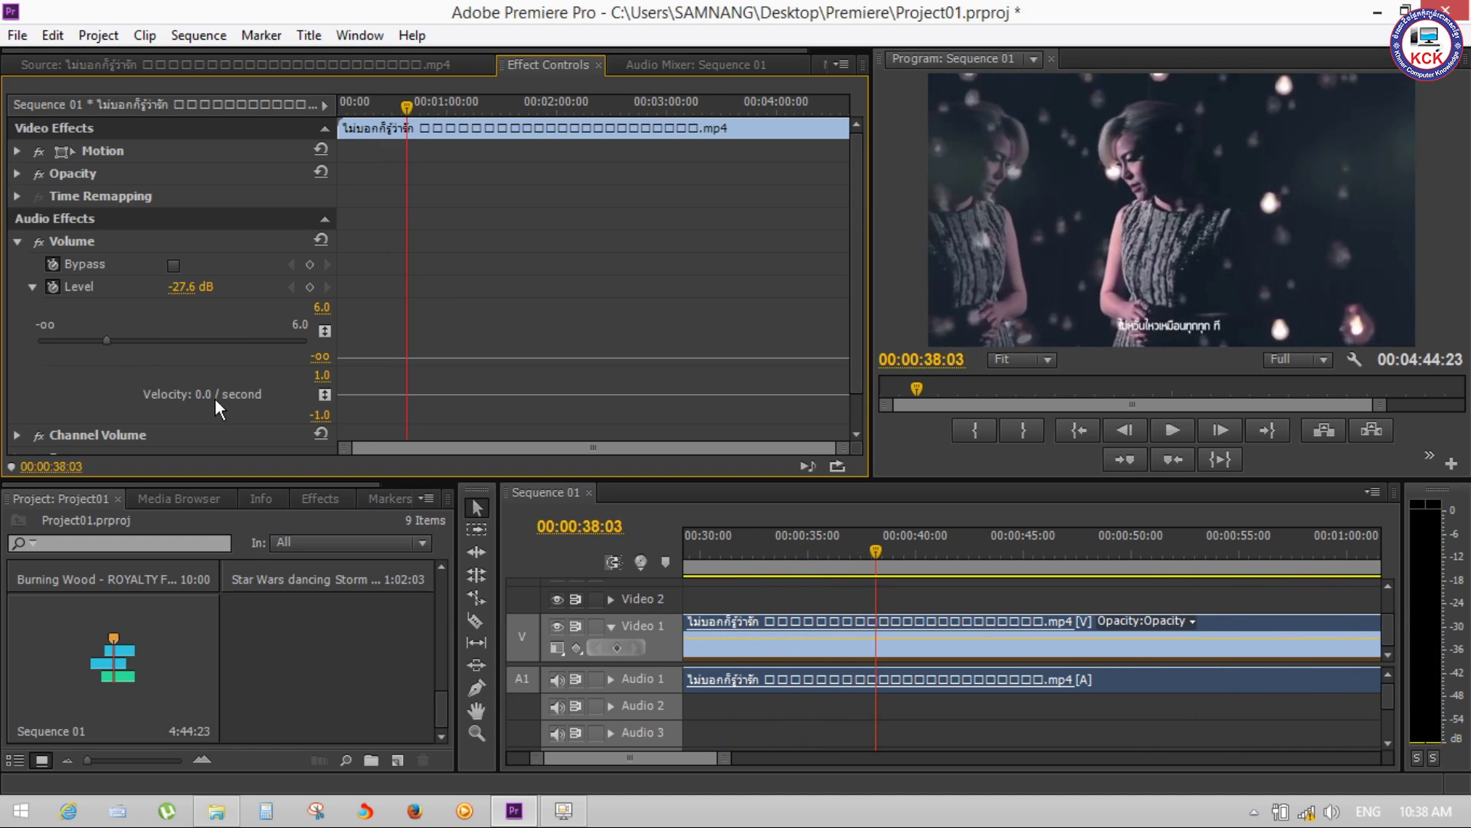
{"action": "left_click", "coordinate": [875, 570]}
{"action": "key", "text": "j"}
{"action": "key", "text": "j"}
{"action": "key", "text": "j"}
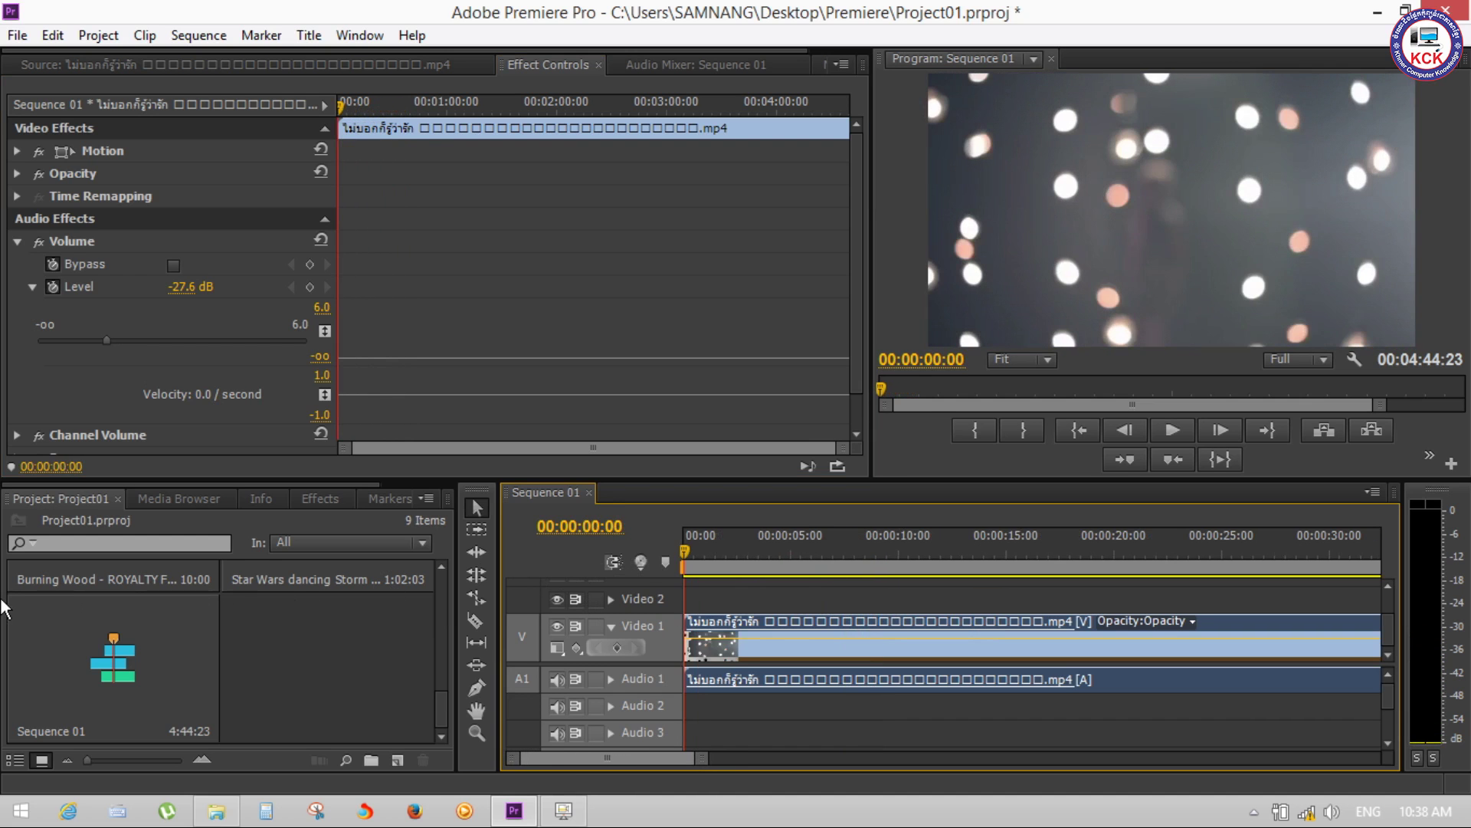
Play from the start and add a -27.6 dB Volume Level keyframe at 00:00:24:07
{"action": "key", "text": "space"}
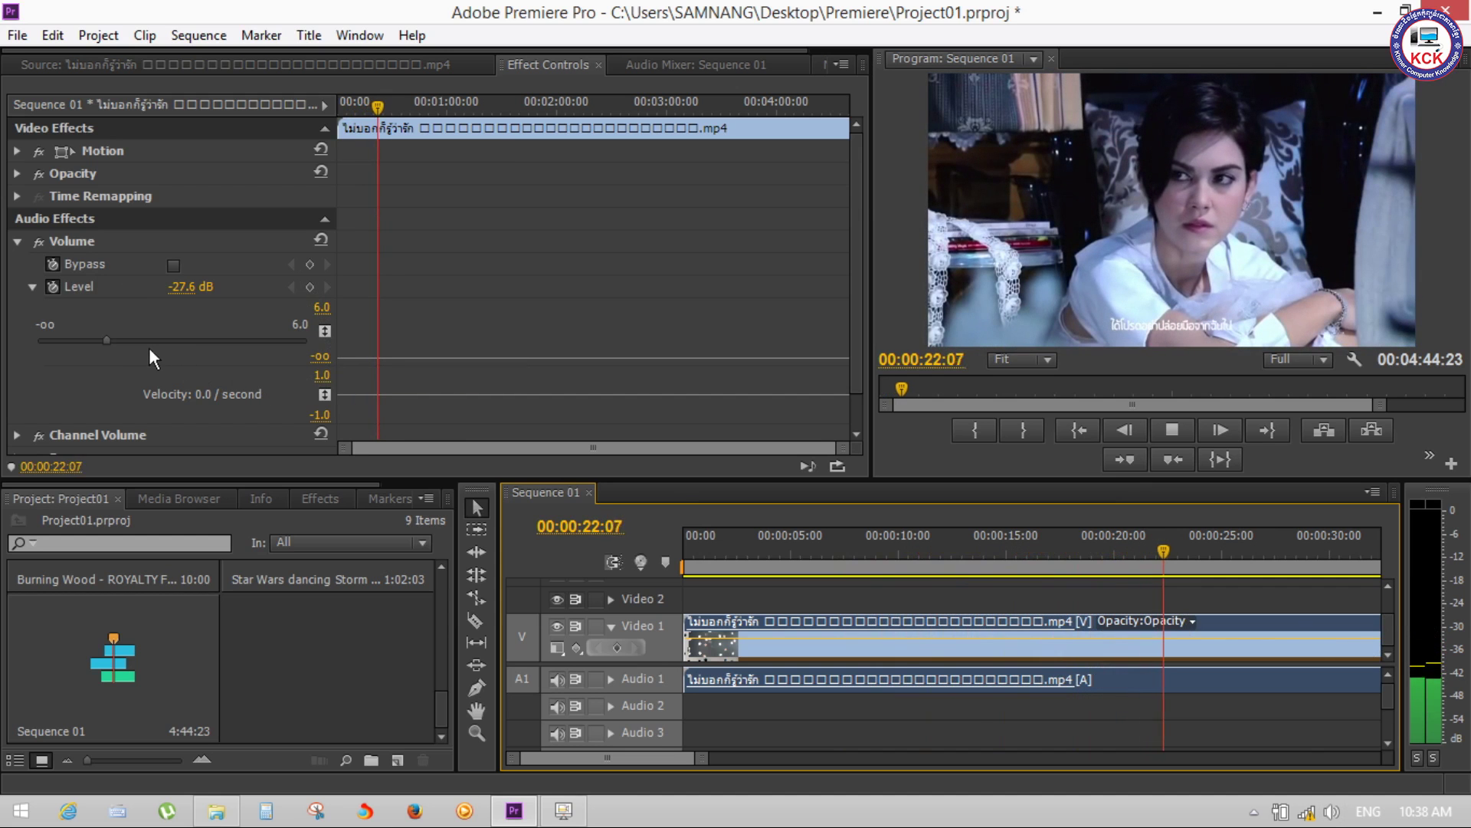
{"action": "left_click", "coordinate": [310, 287]}
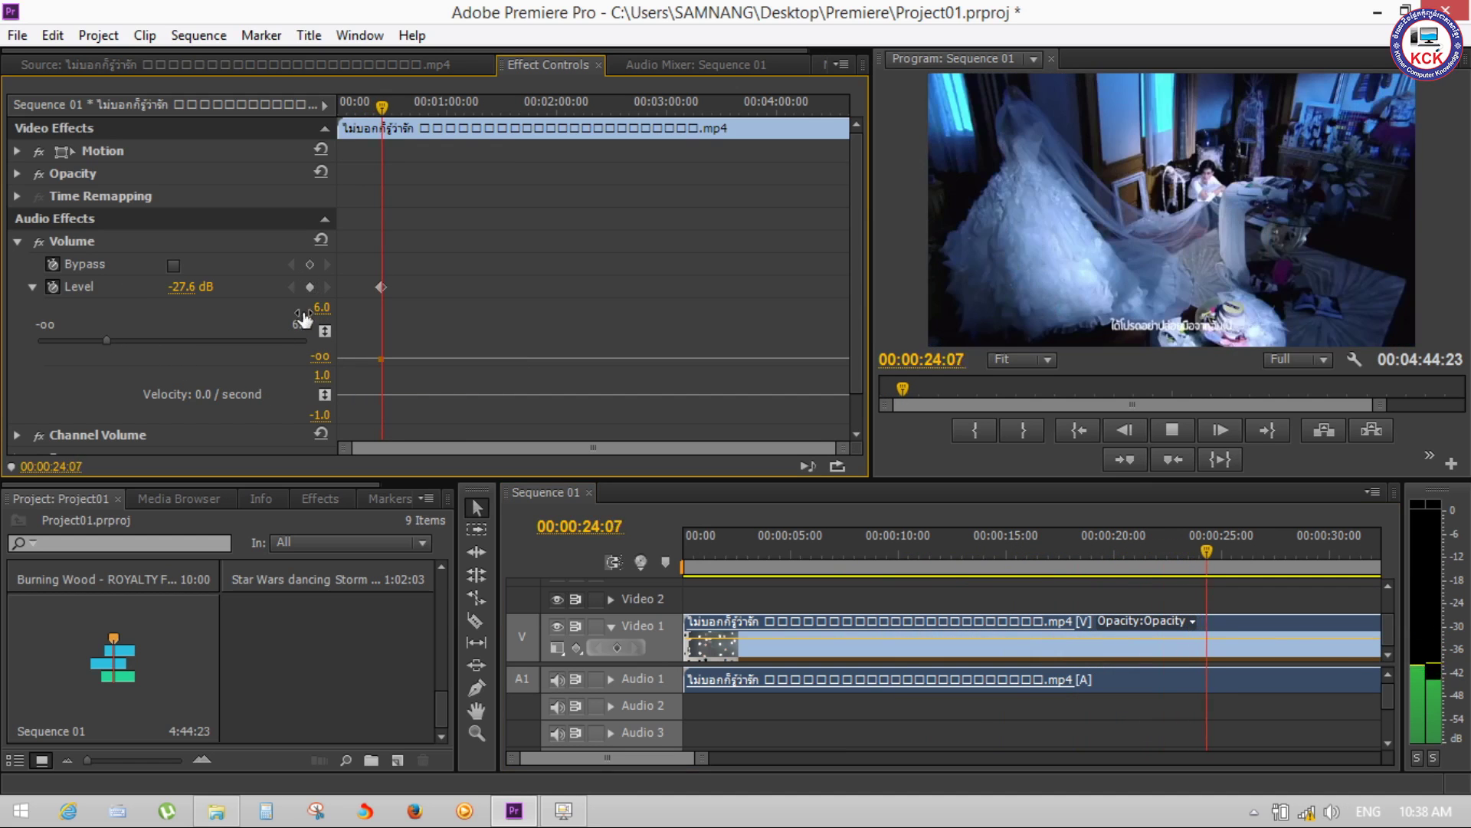
Turn off Level animation and confirm deleting its keyframes, keeping a constant -27.6 dB
{"action": "mouse_move", "coordinate": [114, 340]}
{"action": "left_mouse_down"}
{"action": "mouse_move", "coordinate": [99, 339]}
{"action": "mouse_move", "coordinate": [189, 331]}
{"action": "left_mouse_up"}
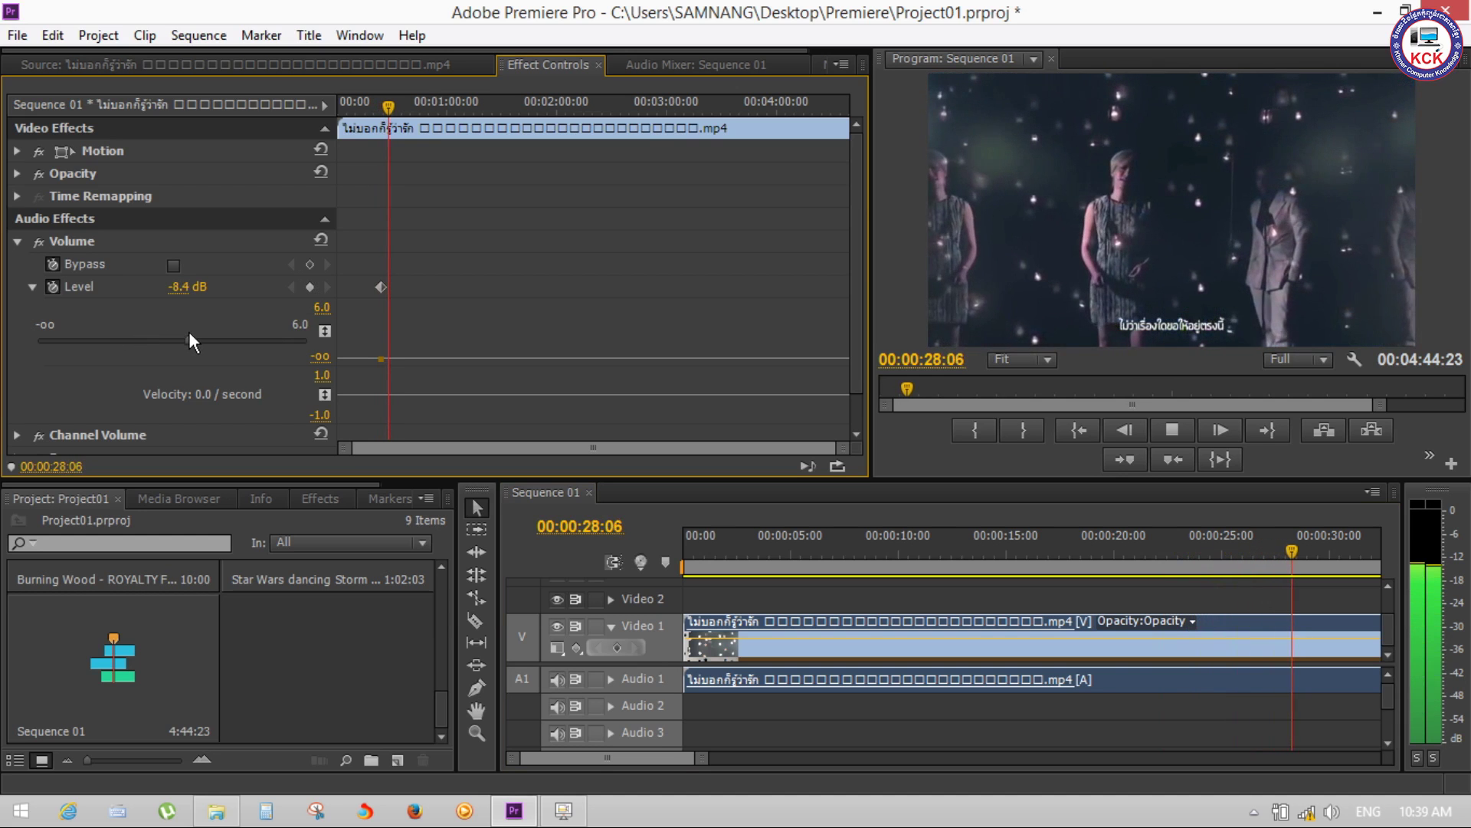
{"action": "left_click_drag", "start_coordinate": [397, 109], "coordinate": [347, 108]}
{"action": "left_click", "coordinate": [327, 287]}
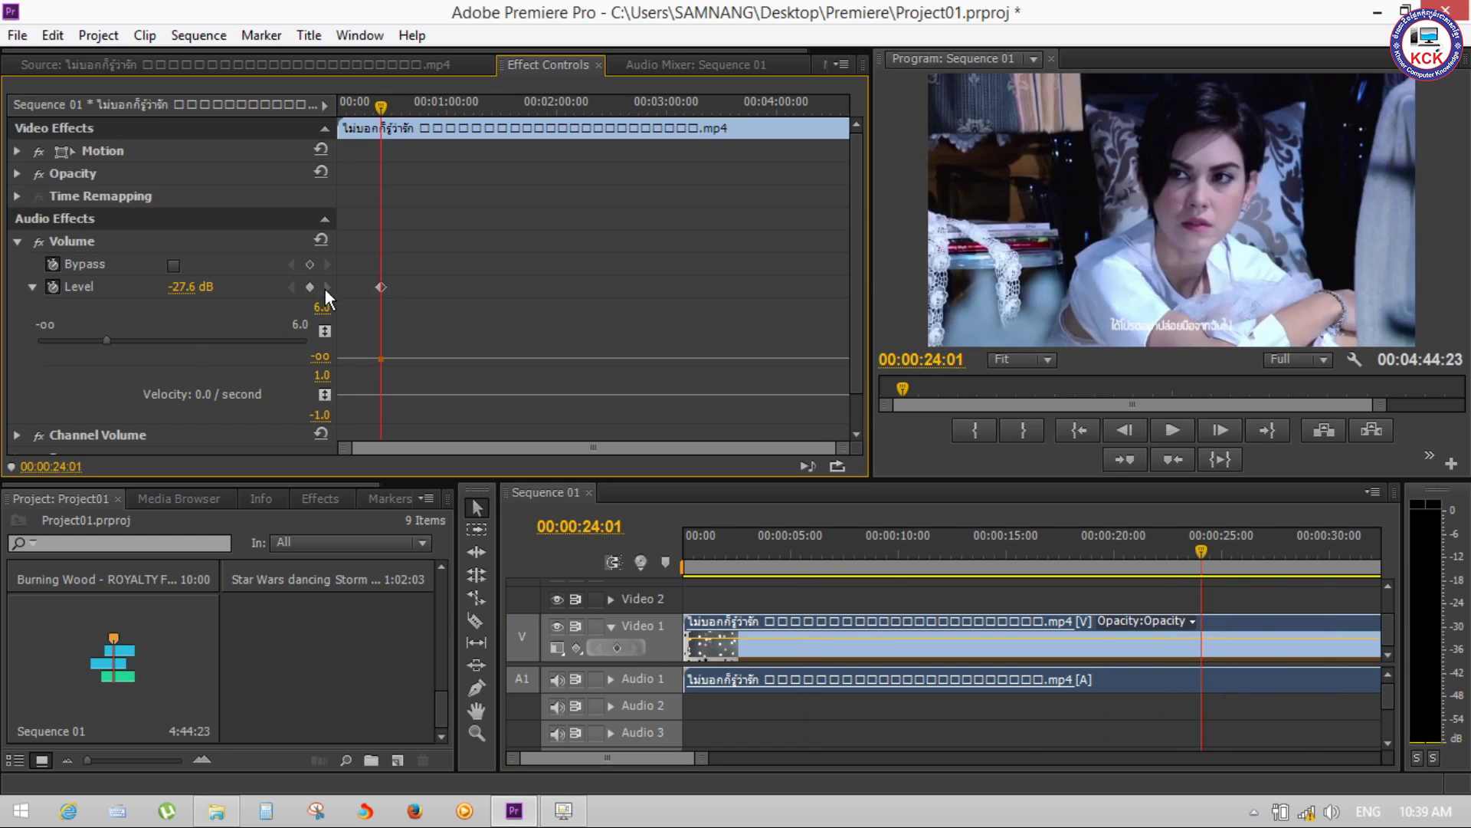
{"action": "left_click", "coordinate": [52, 285]}
{"action": "left_click", "coordinate": [782, 431]}
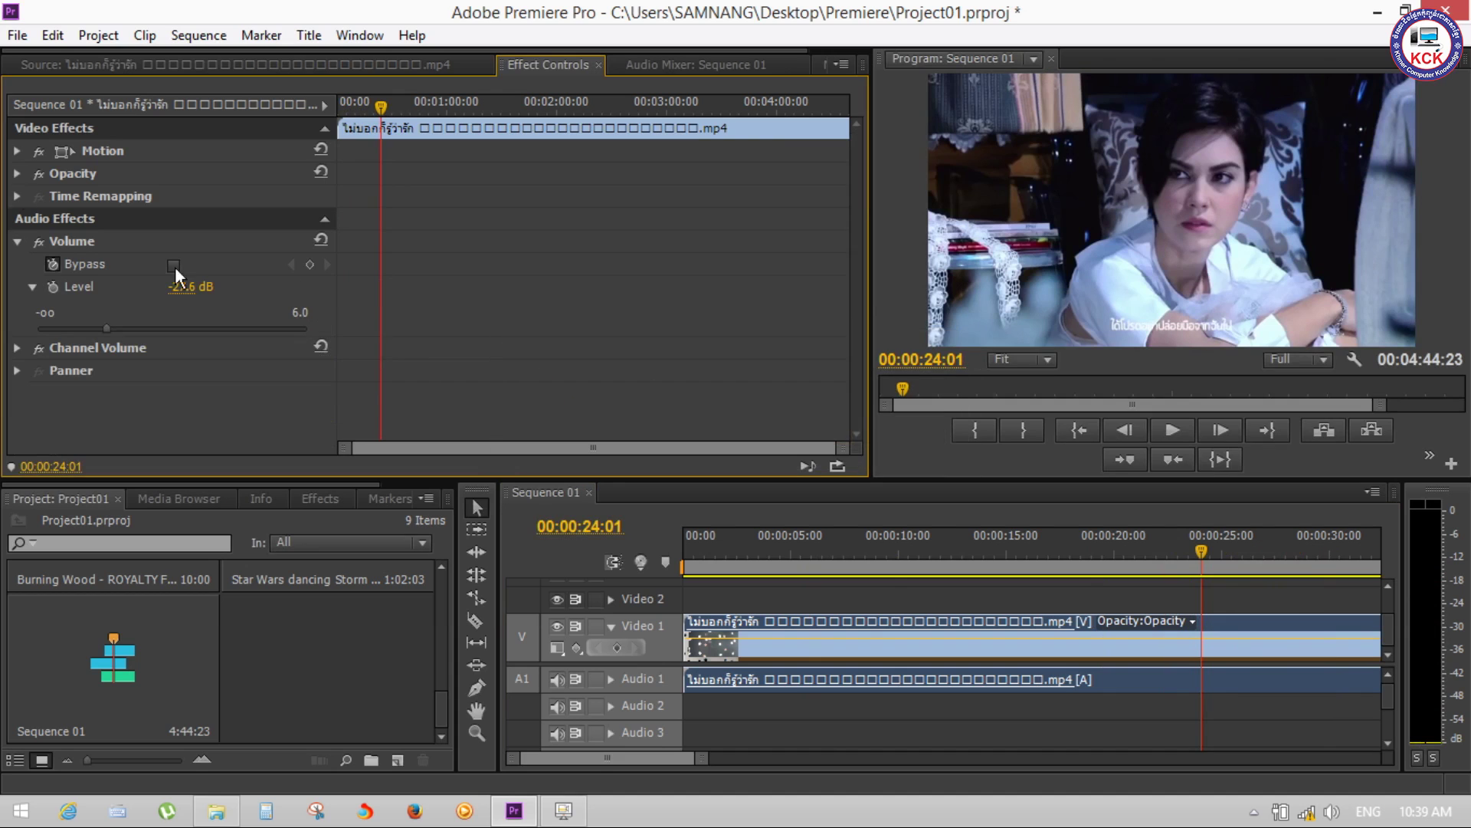
Fold away Level and Volume and scrub playback to about 00:00:21:04
{"action": "left_click", "coordinate": [31, 287]}
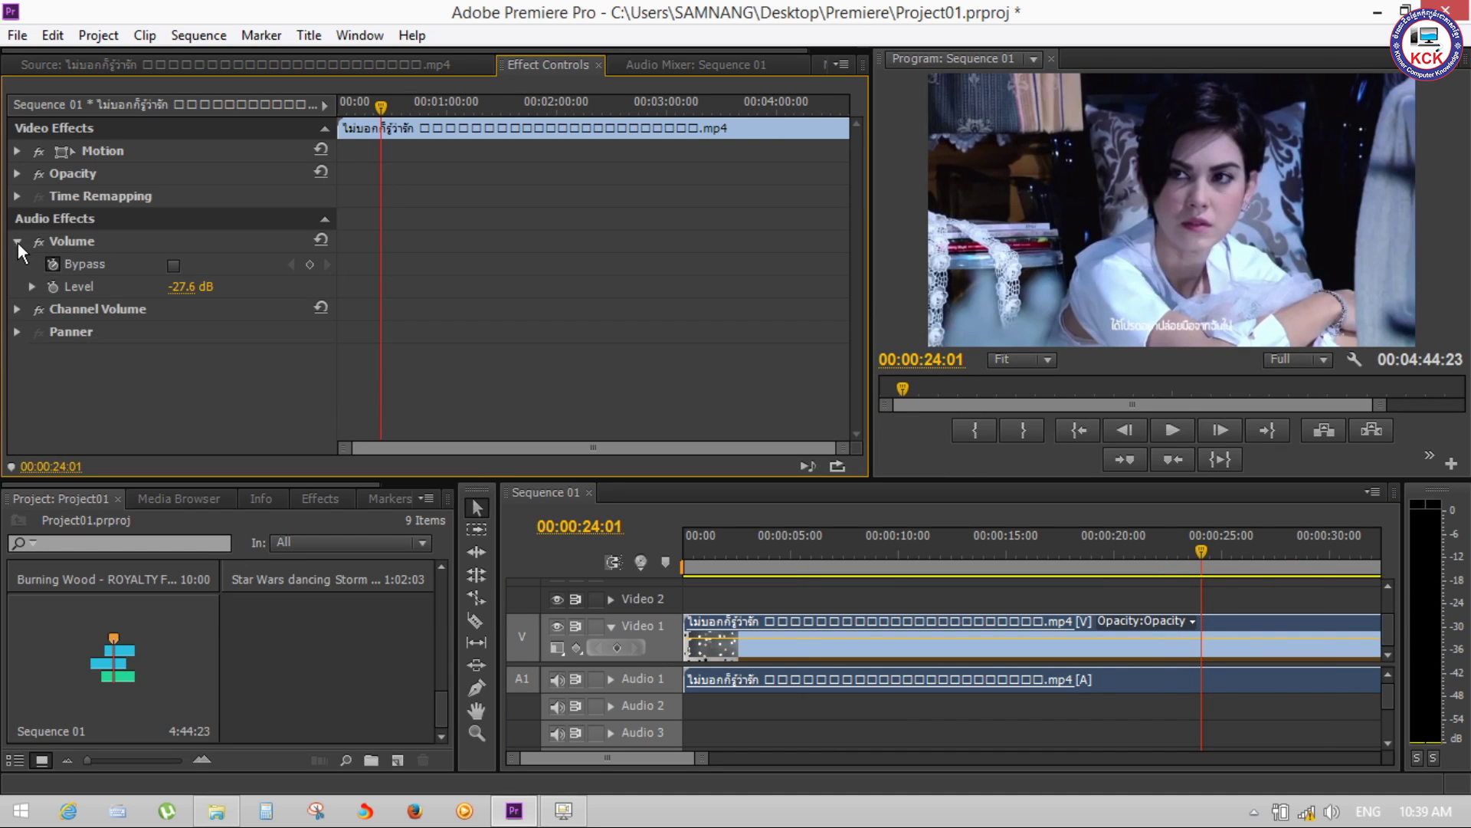
{"action": "left_click", "coordinate": [17, 243]}
{"action": "left_click_drag", "start_coordinate": [734, 553], "coordinate": [1140, 535]}
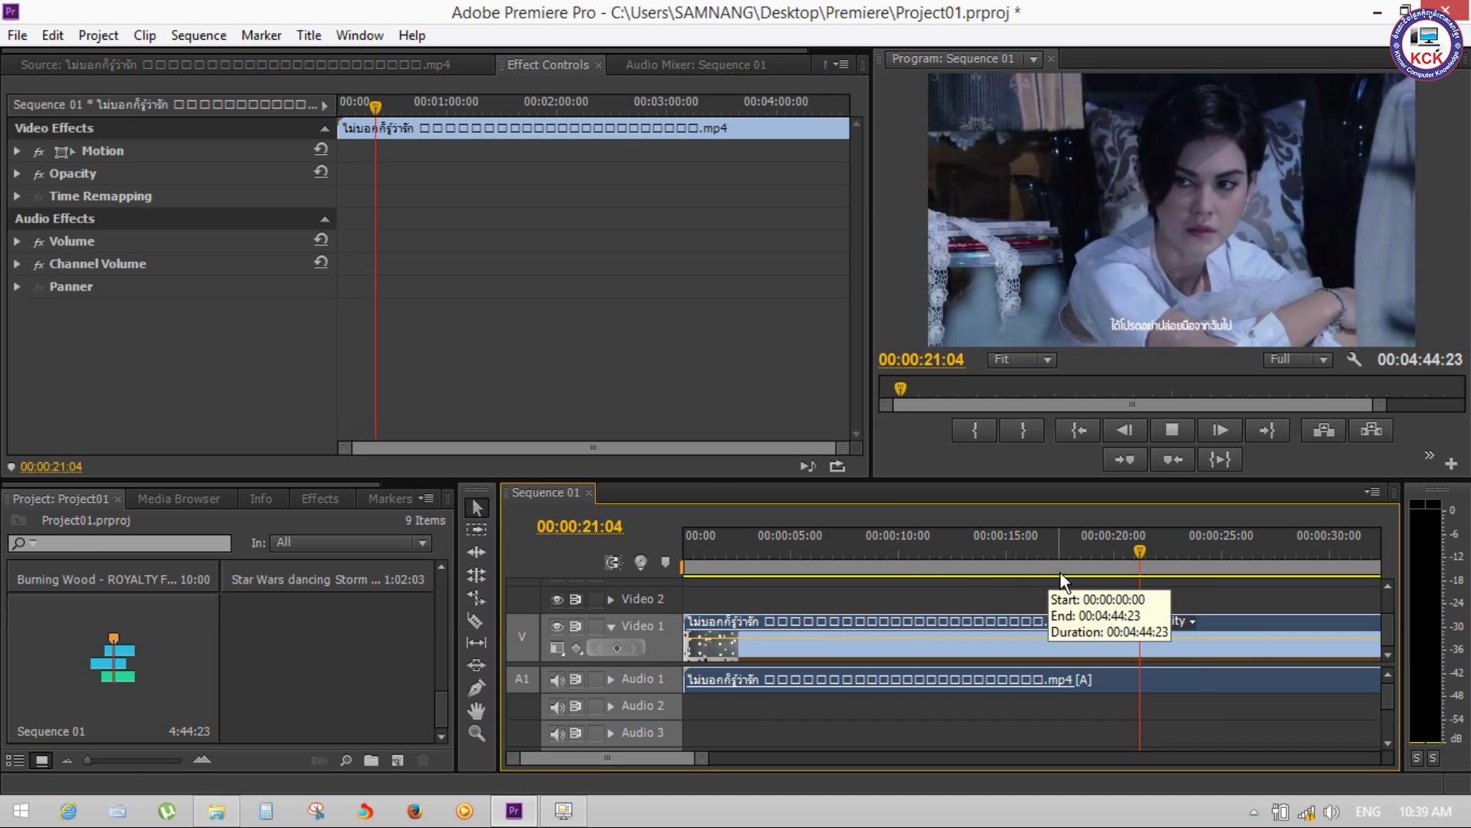
Scroll the timeline right and play from about 00:01:17 with Volume reopened
{"action": "key", "text": "space"}
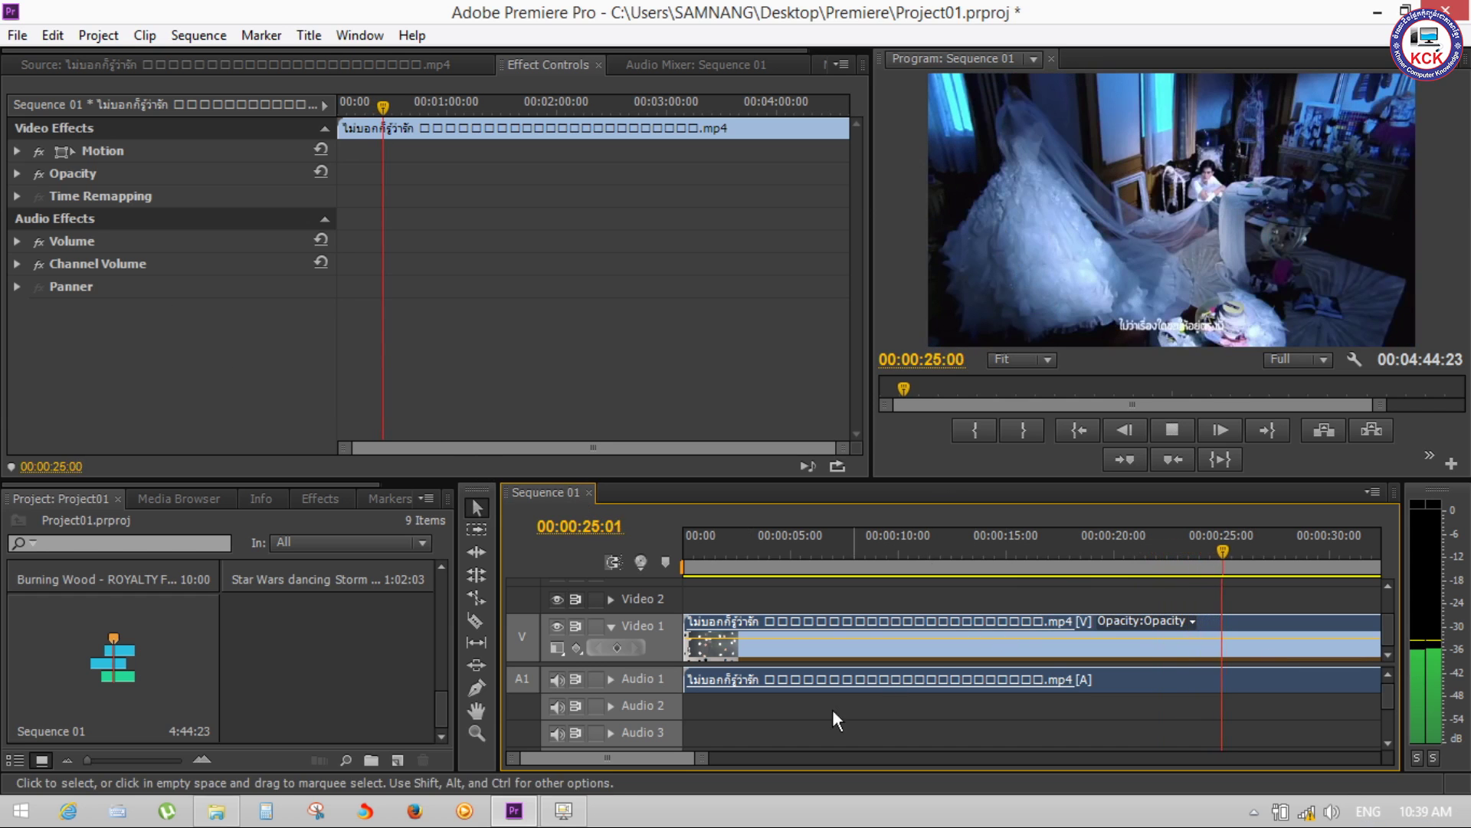
{"action": "left_click_drag", "start_coordinate": [648, 756], "coordinate": [696, 757]}
{"action": "left_click_drag", "start_coordinate": [916, 562], "coordinate": [1205, 563]}
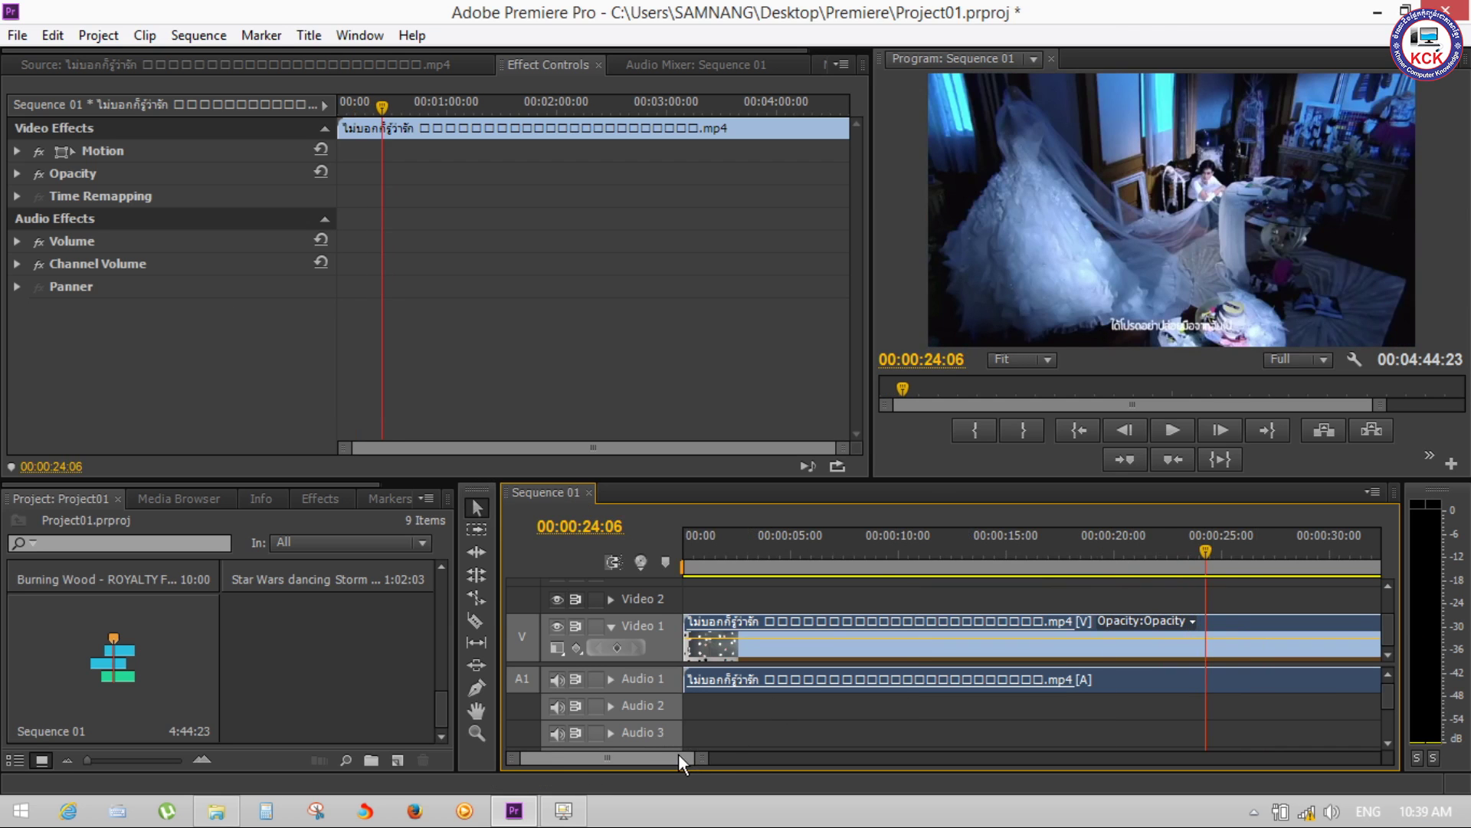
{"action": "left_click_drag", "start_coordinate": [673, 754], "coordinate": [722, 758]}
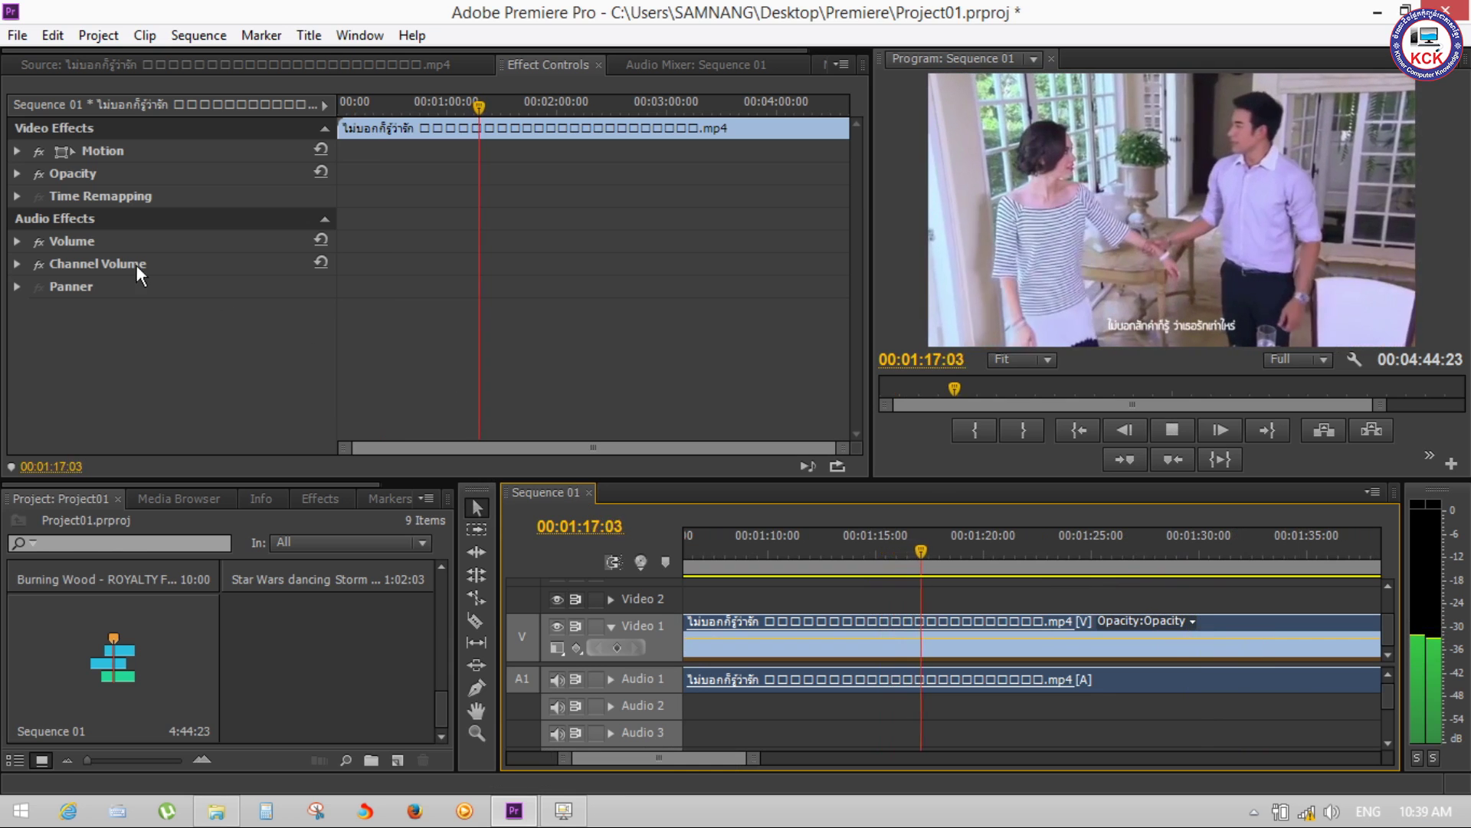
{"action": "left_click", "coordinate": [17, 241]}
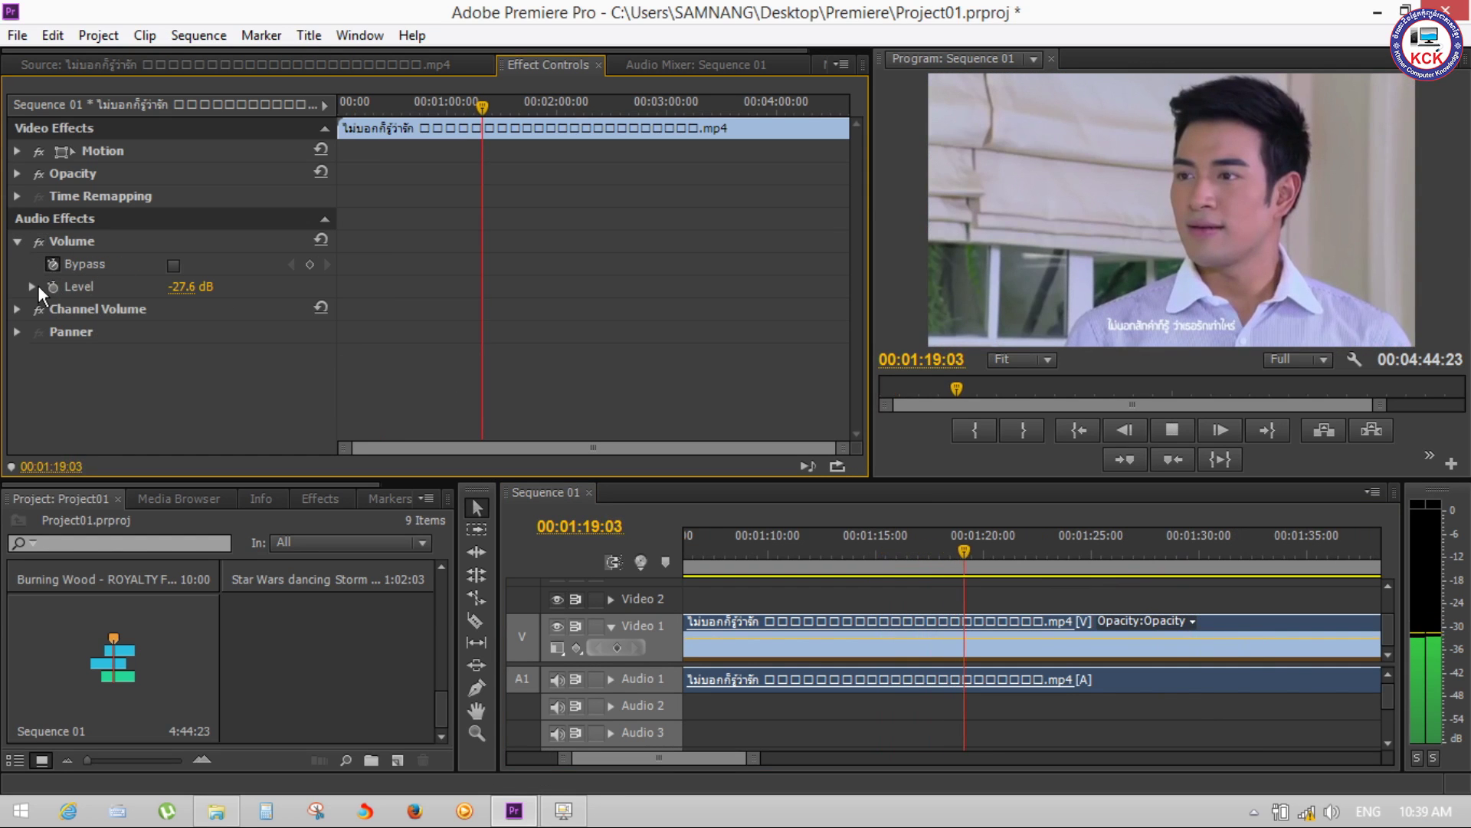
Nudge Volume Level to -20.1 dB, fold Volume away, and stop at 00:01:25:07
{"action": "left_click", "coordinate": [31, 286]}
{"action": "left_click_drag", "start_coordinate": [114, 325], "coordinate": [135, 337]}
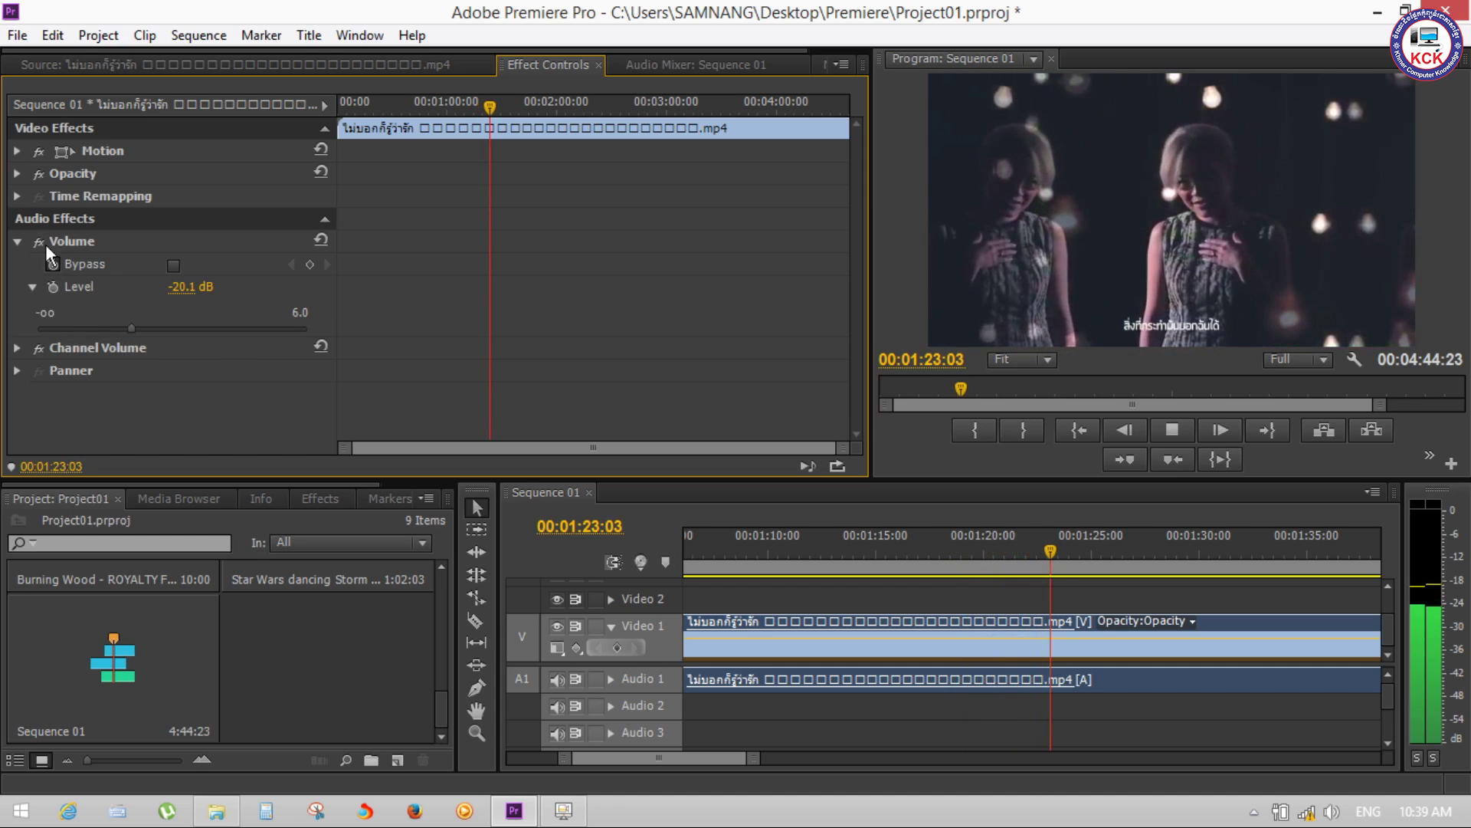
{"action": "left_click", "coordinate": [33, 287]}
{"action": "left_click", "coordinate": [16, 241]}
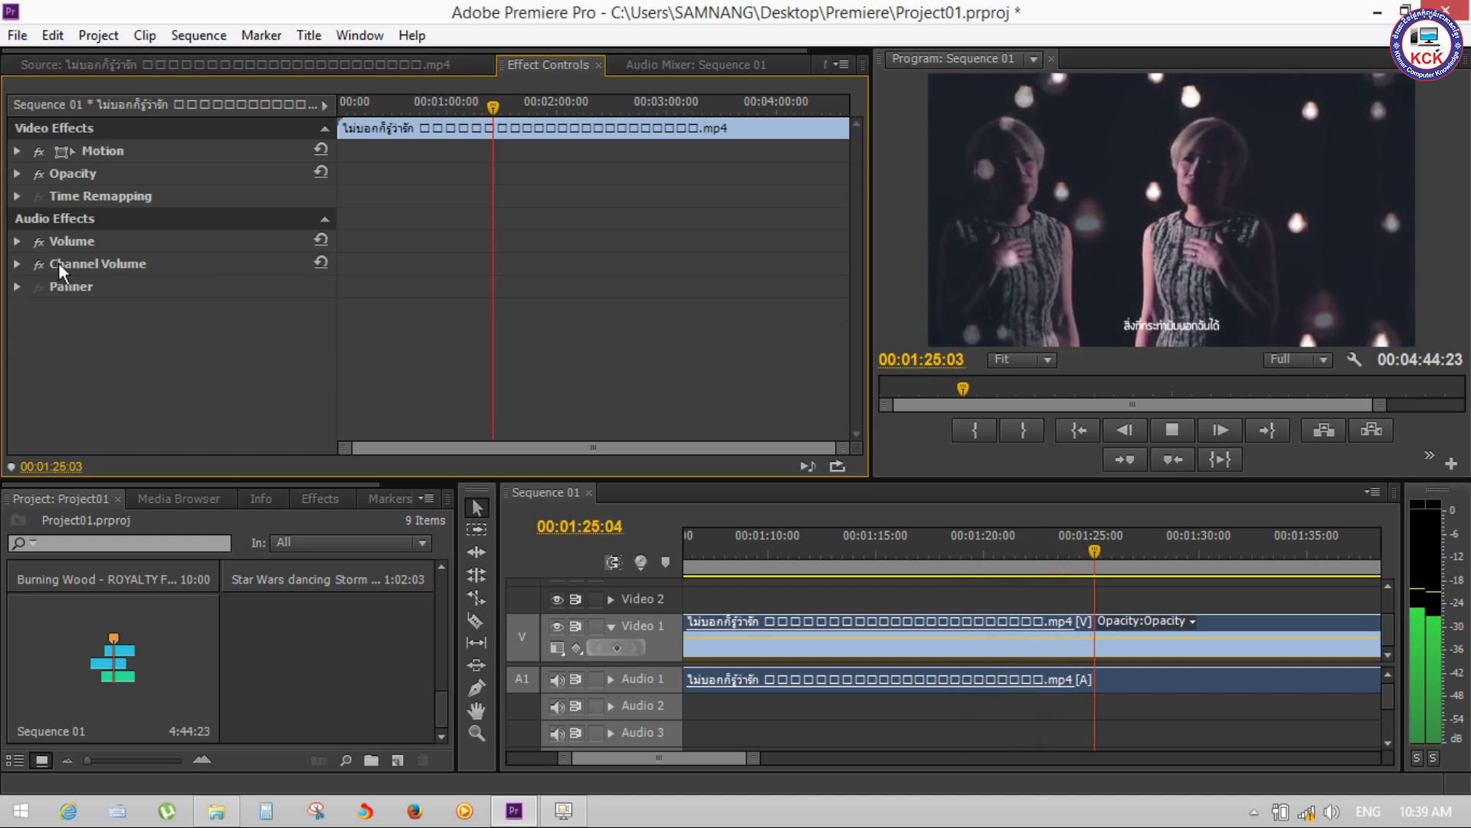
{"action": "key", "text": "space"}
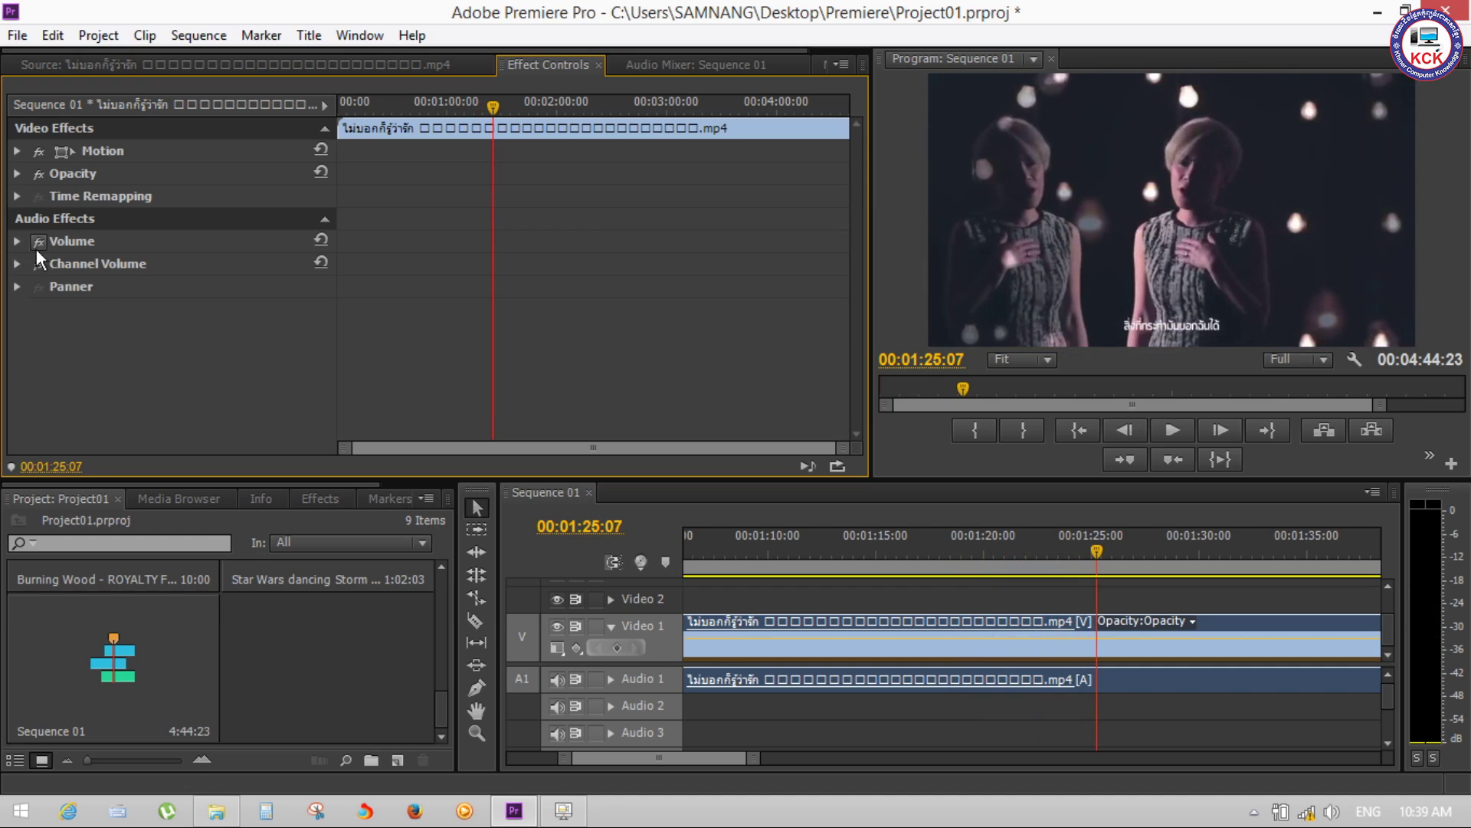
{"action": "left_click", "coordinate": [16, 264]}
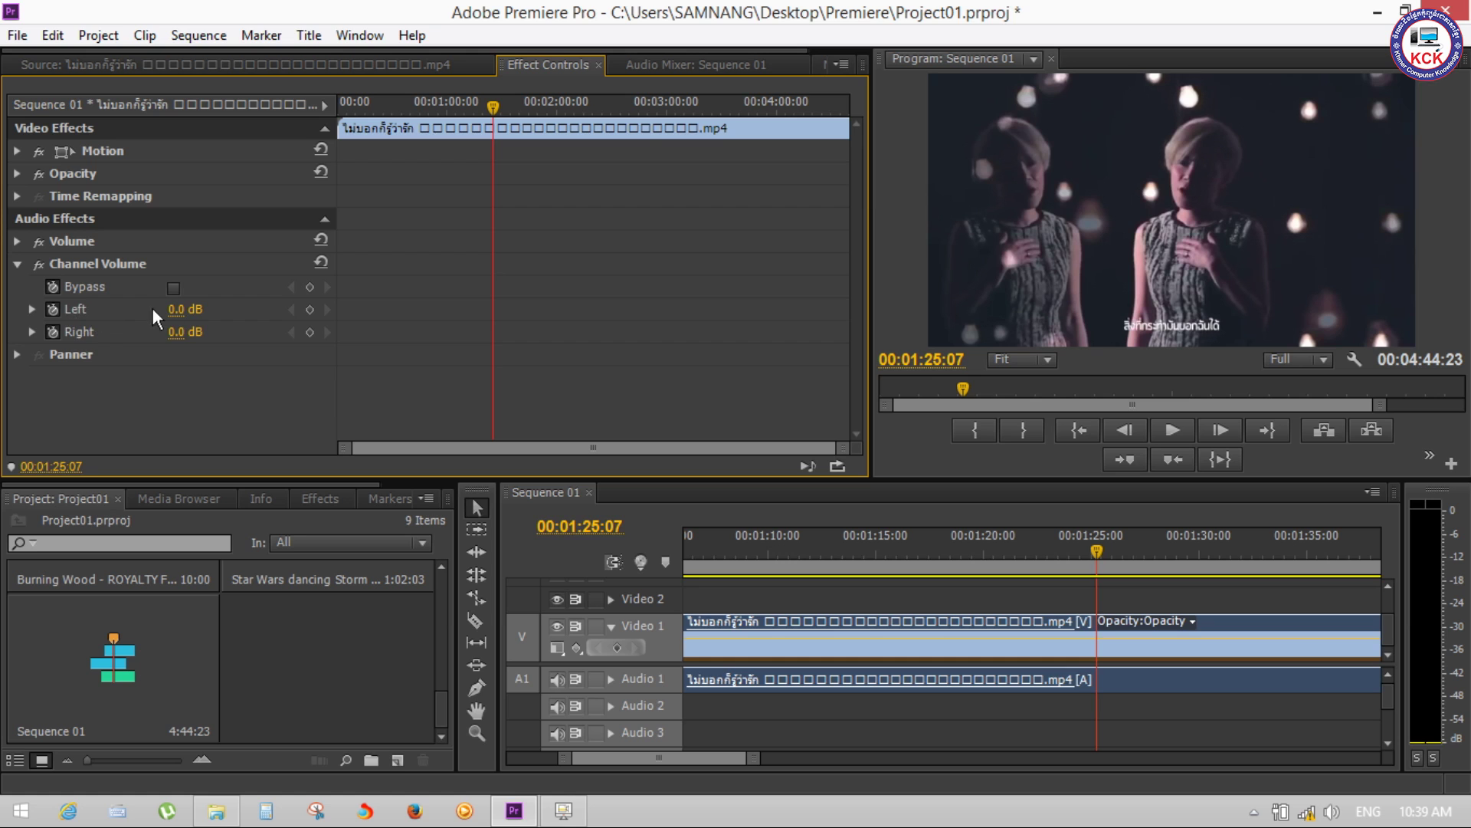
Replaying from 00:01:22:22, set Channel Volume Left to -0.6 dB
{"action": "left_click", "coordinate": [32, 311]}
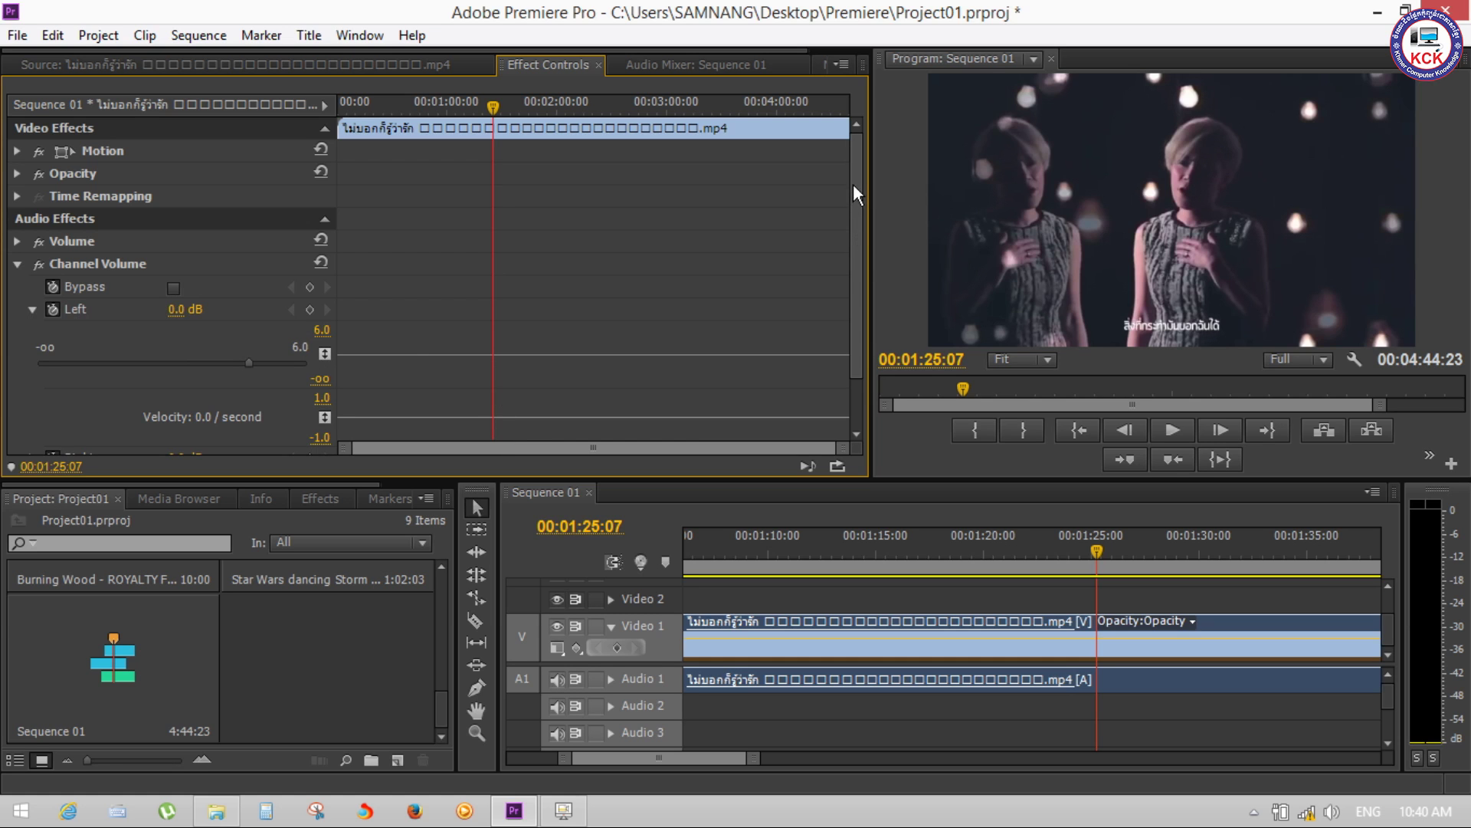
{"action": "scroll", "coordinate": [861, 252], "scroll_direction": "down", "scroll_amount": 2}
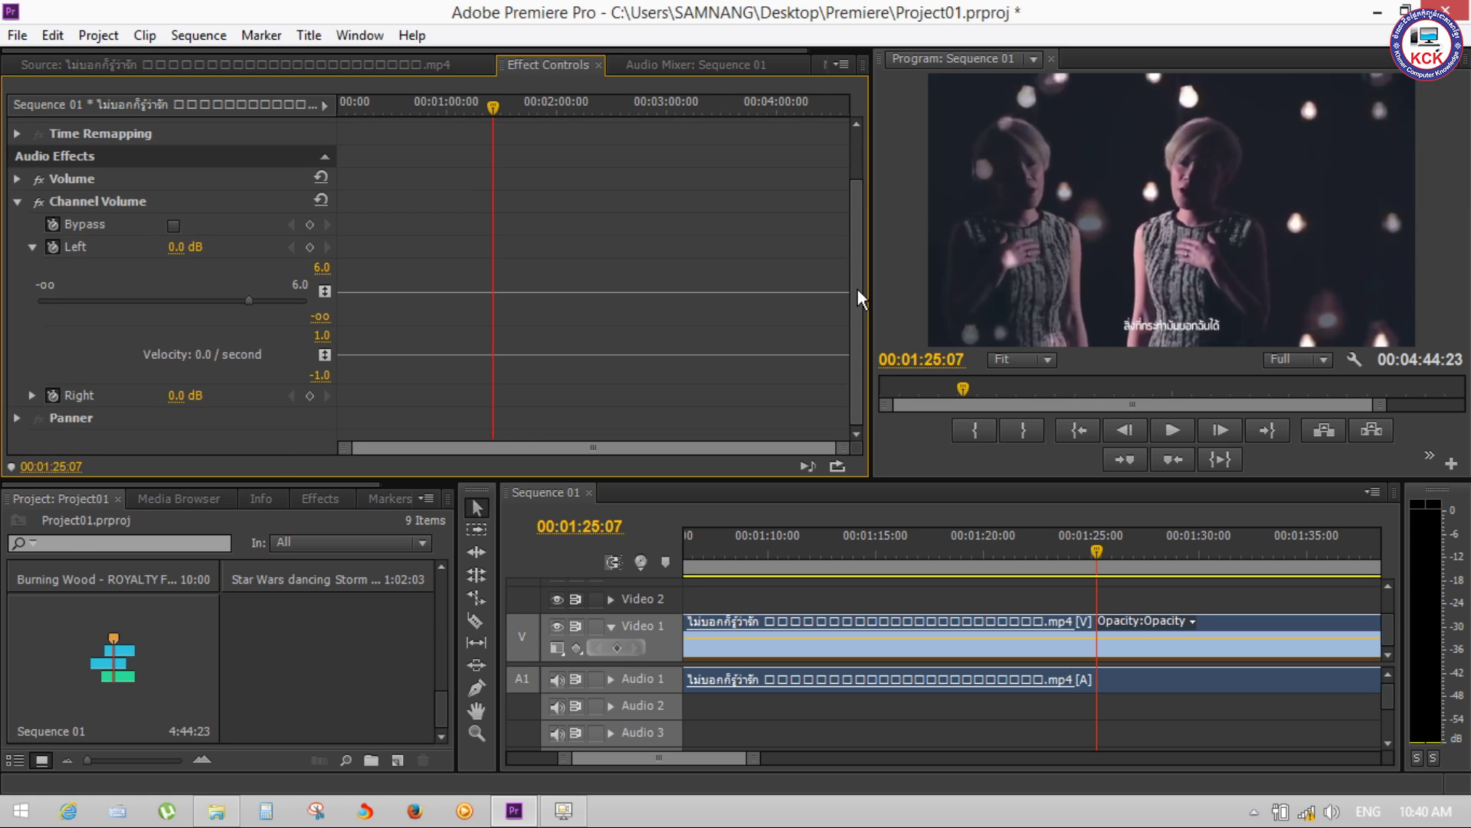
{"action": "left_click_drag", "start_coordinate": [1096, 554], "coordinate": [1045, 554]}
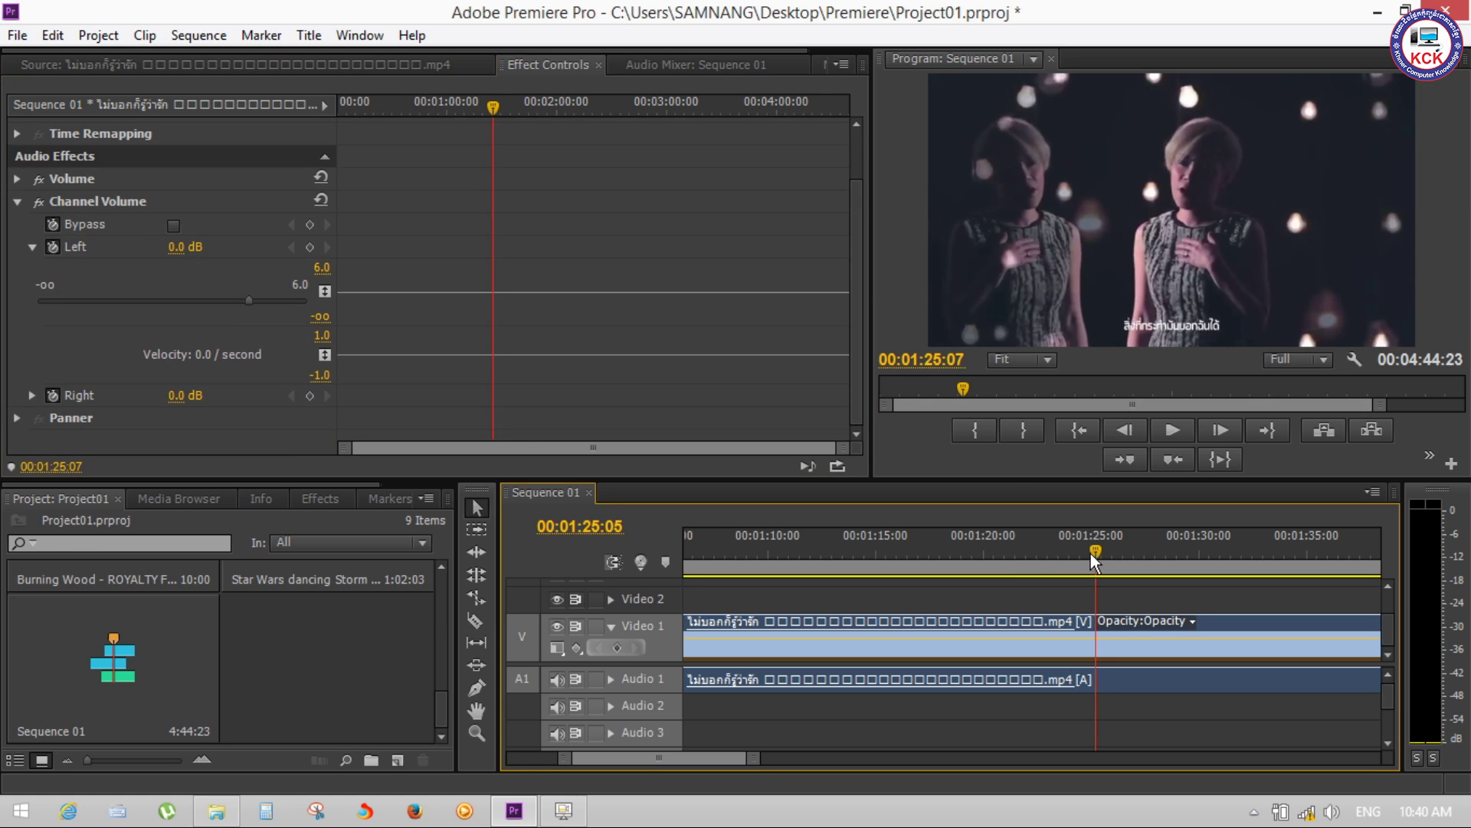
{"action": "key", "text": "space"}
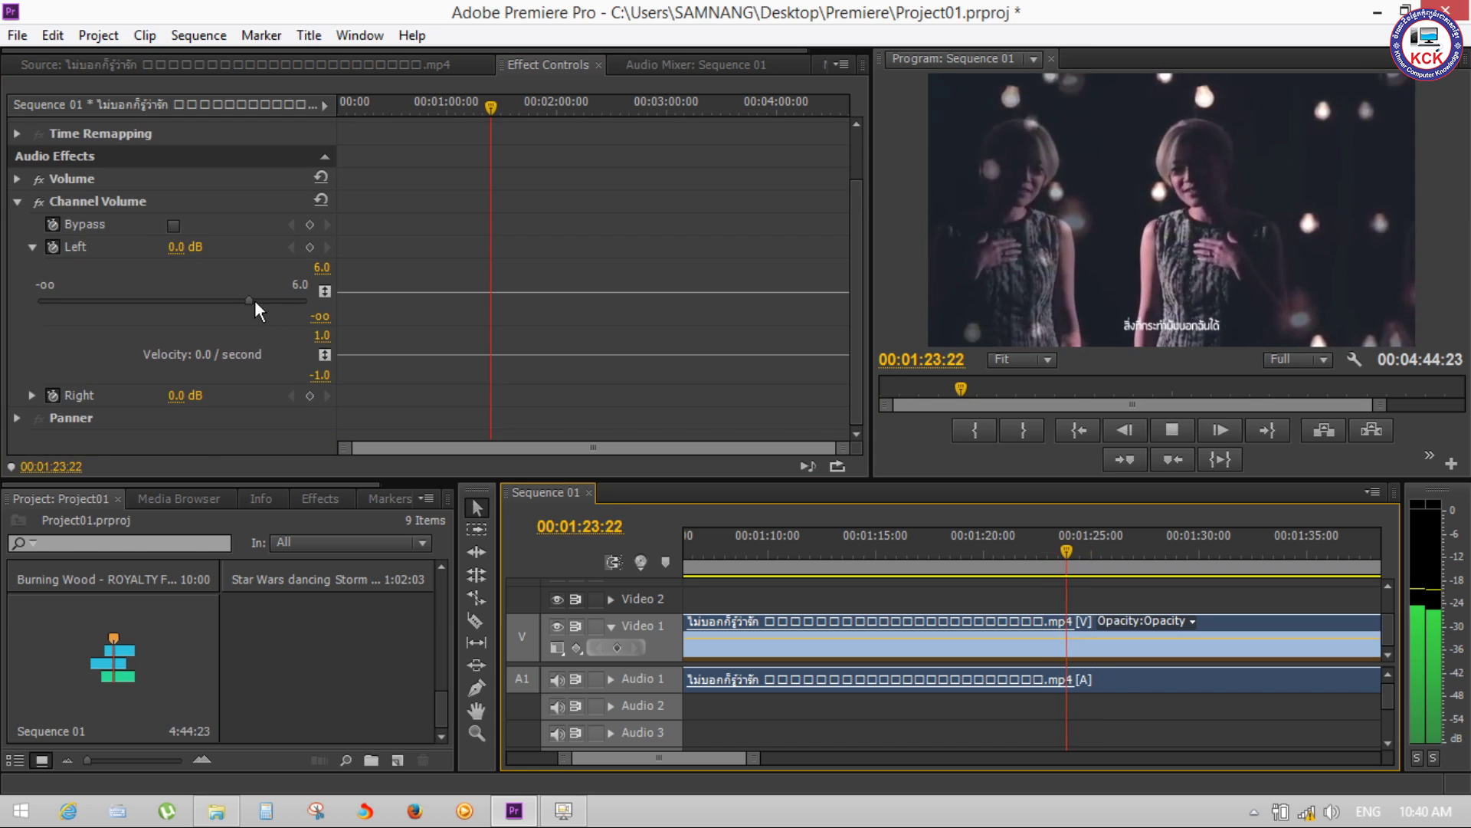
{"action": "left_click_drag", "start_coordinate": [250, 300], "coordinate": [38, 302]}
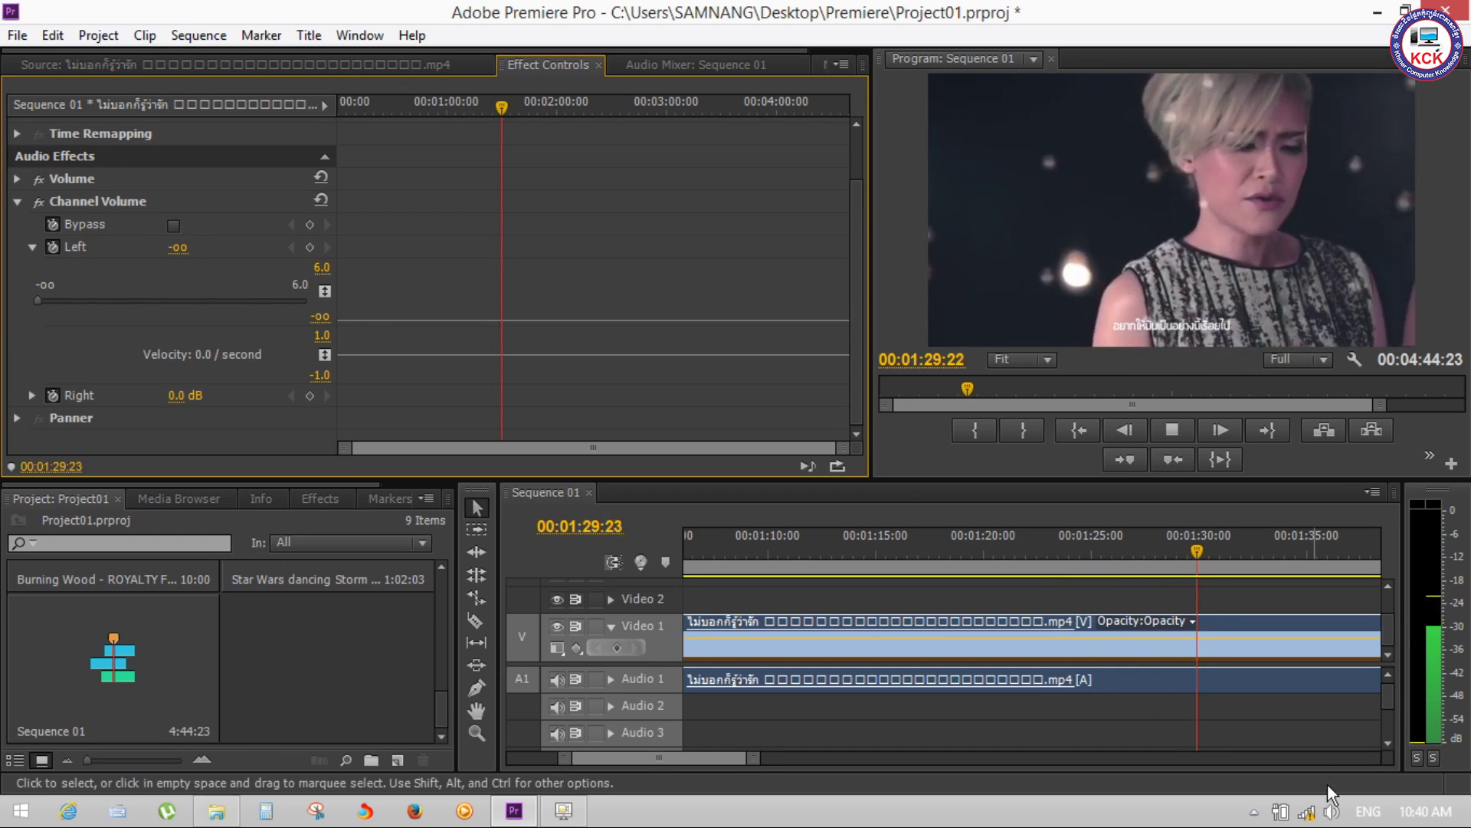
{"action": "left_click", "coordinate": [1334, 811]}
{"action": "left_click_drag", "start_coordinate": [42, 300], "coordinate": [244, 302]}
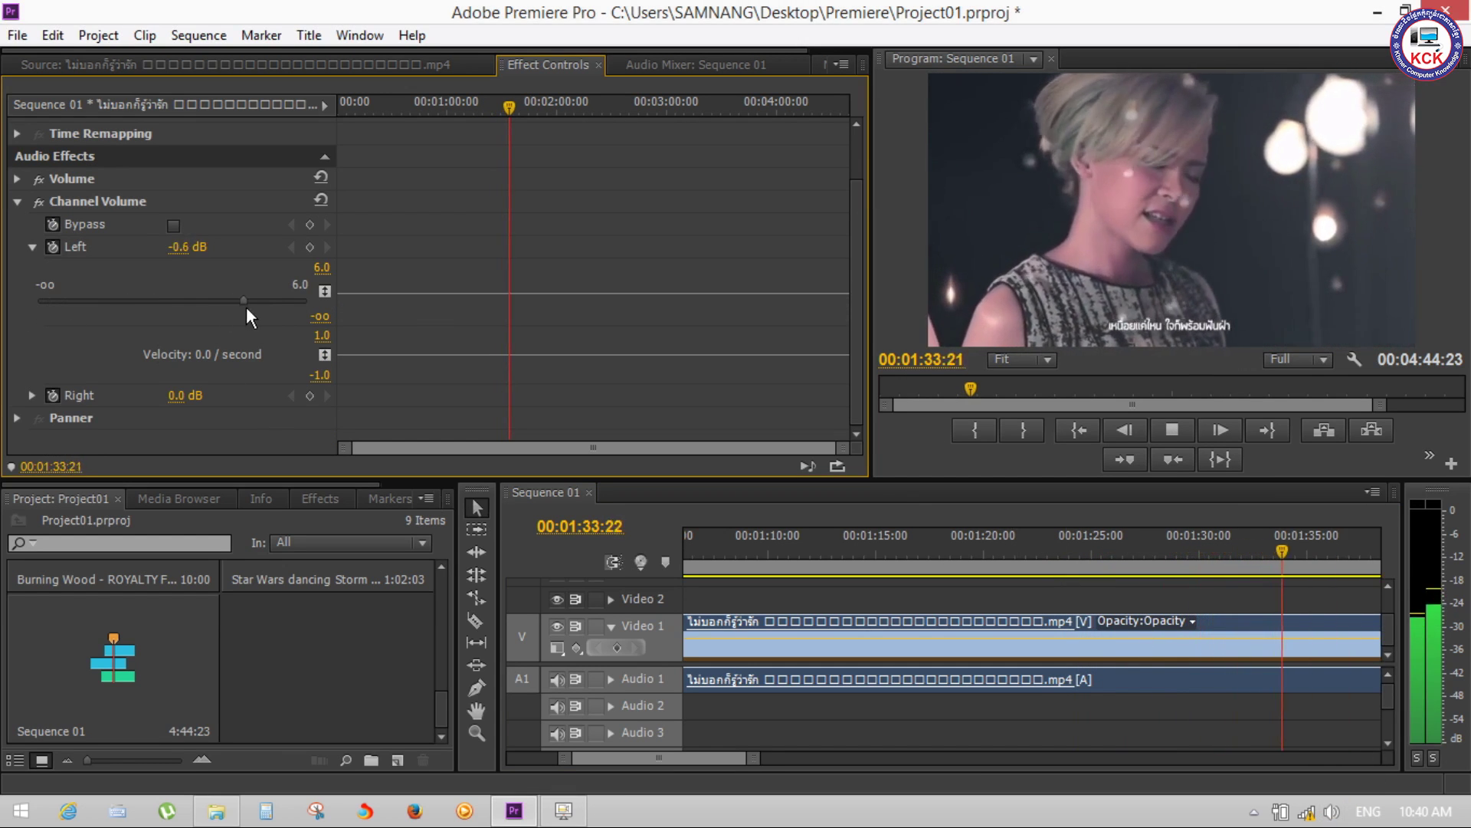
Set Channel Volume to -11.0 dB Left and -10.4 dB Right, stopping at 00:01:49:05
{"action": "left_click", "coordinate": [32, 395]}
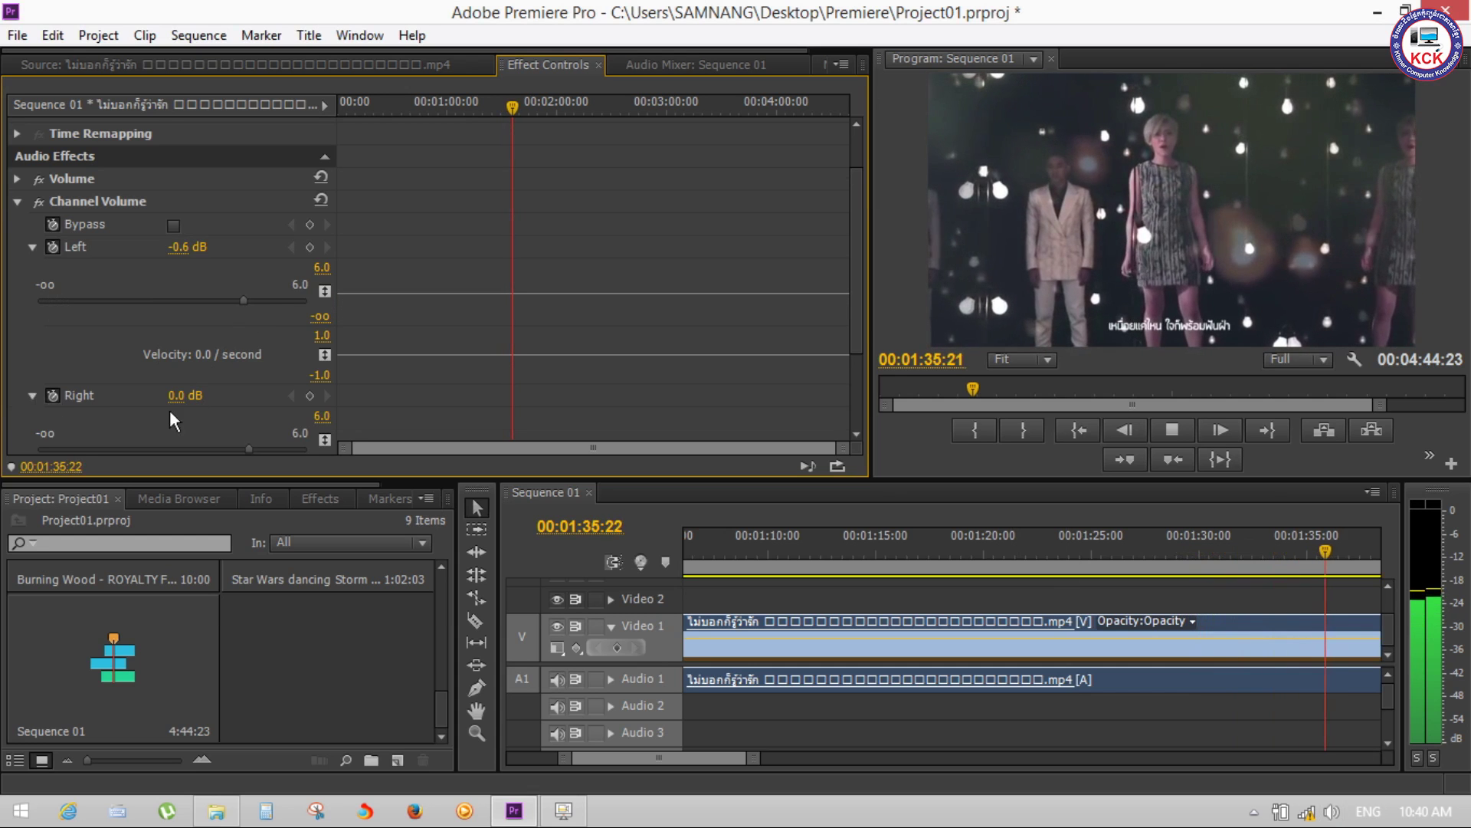
{"action": "mouse_move", "coordinate": [247, 450]}
{"action": "left_mouse_down"}
{"action": "mouse_move", "coordinate": [22, 446]}
{"action": "mouse_move", "coordinate": [306, 449]}
{"action": "left_mouse_up"}
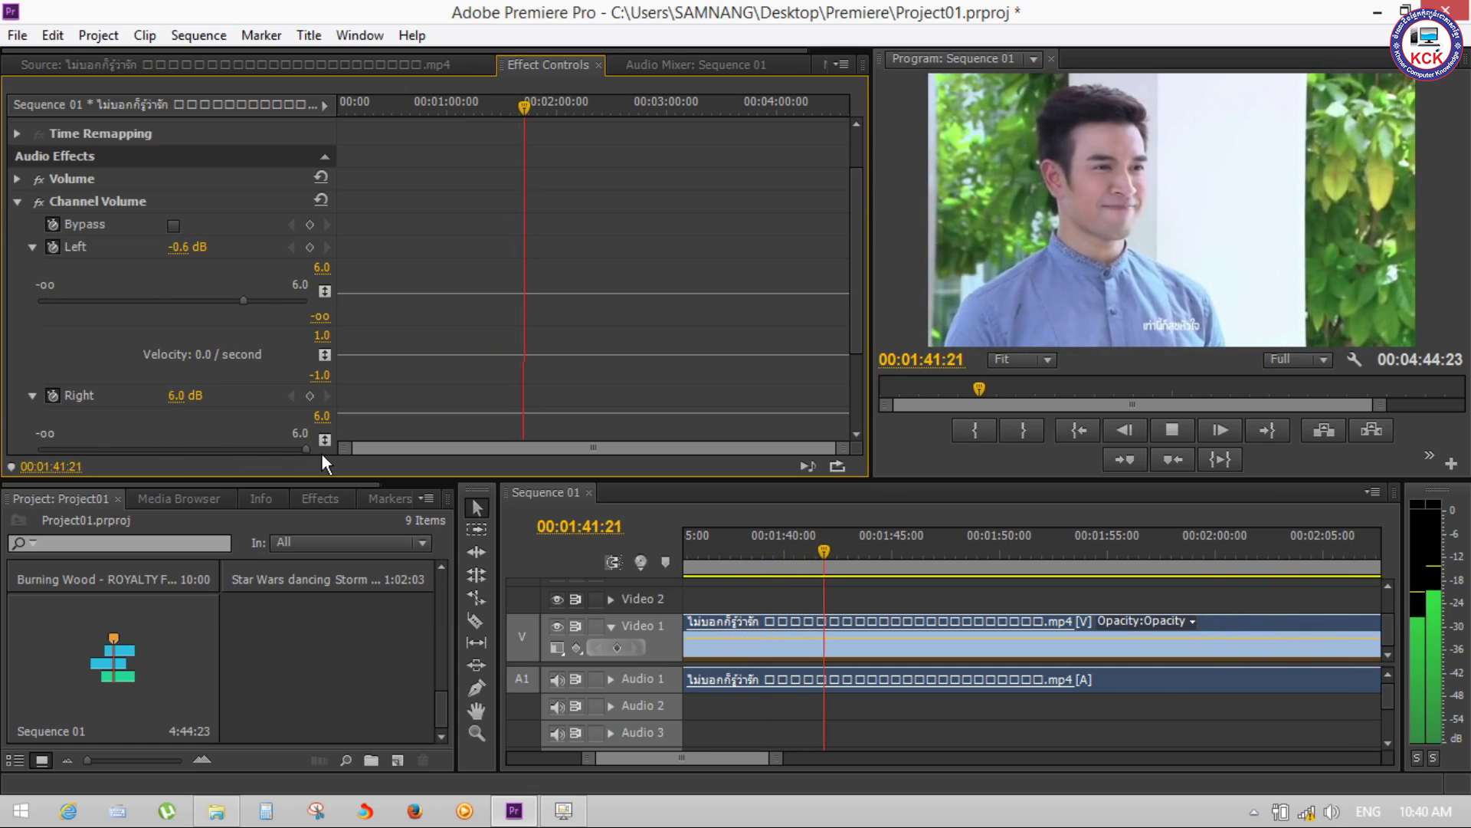
{"action": "mouse_move", "coordinate": [306, 450]}
{"action": "left_mouse_down"}
{"action": "mouse_move", "coordinate": [143, 450]}
{"action": "mouse_move", "coordinate": [371, 435]}
{"action": "left_mouse_up"}
{"action": "left_click_drag", "start_coordinate": [242, 299], "coordinate": [11, 298]}
{"action": "left_click_drag", "start_coordinate": [305, 449], "coordinate": [177, 449]}
{"action": "left_click_drag", "start_coordinate": [39, 300], "coordinate": [173, 300]}
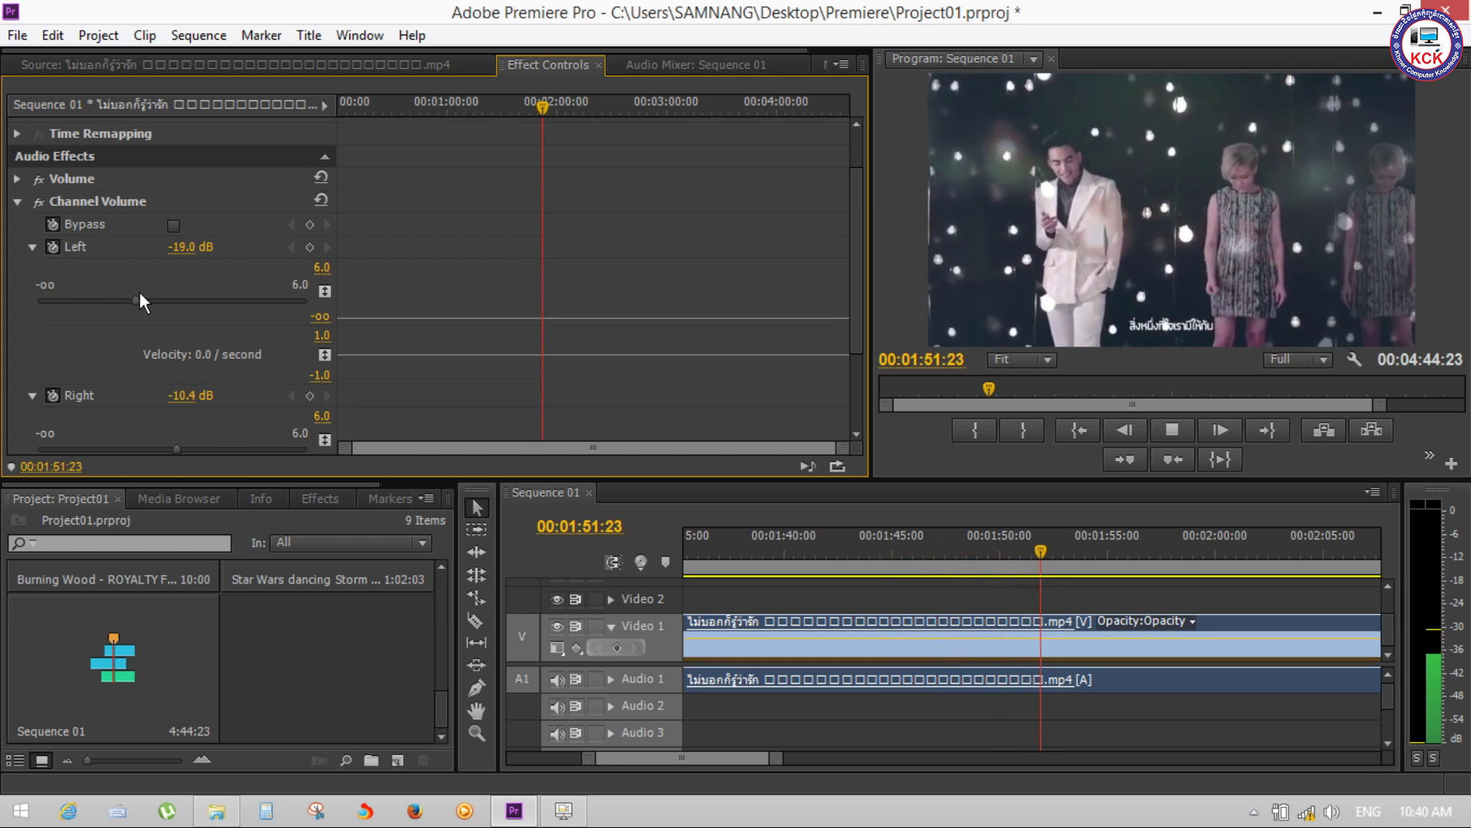
{"action": "left_click", "coordinate": [982, 558]}
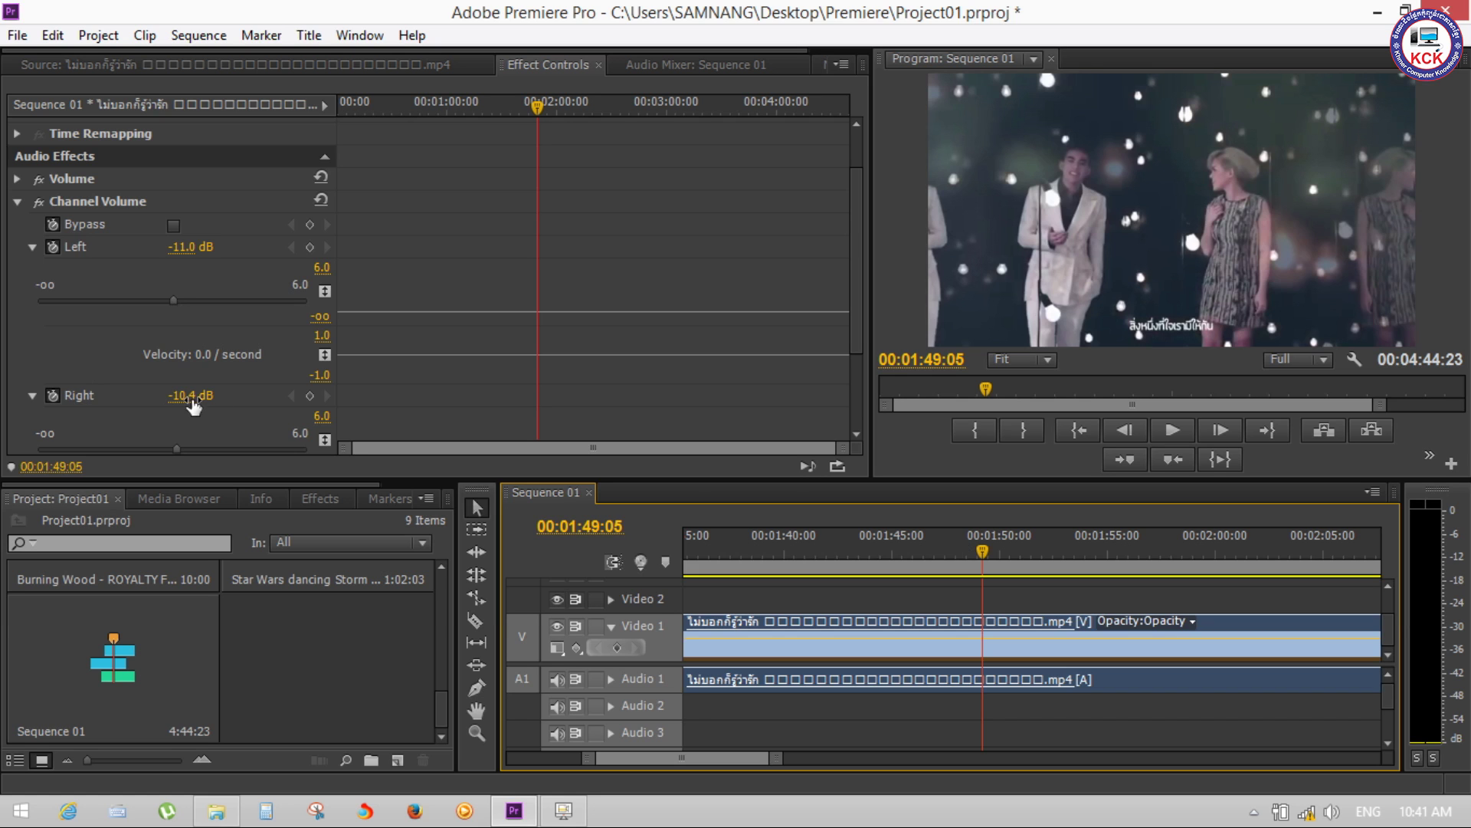
{"action": "left_click", "coordinate": [32, 246]}
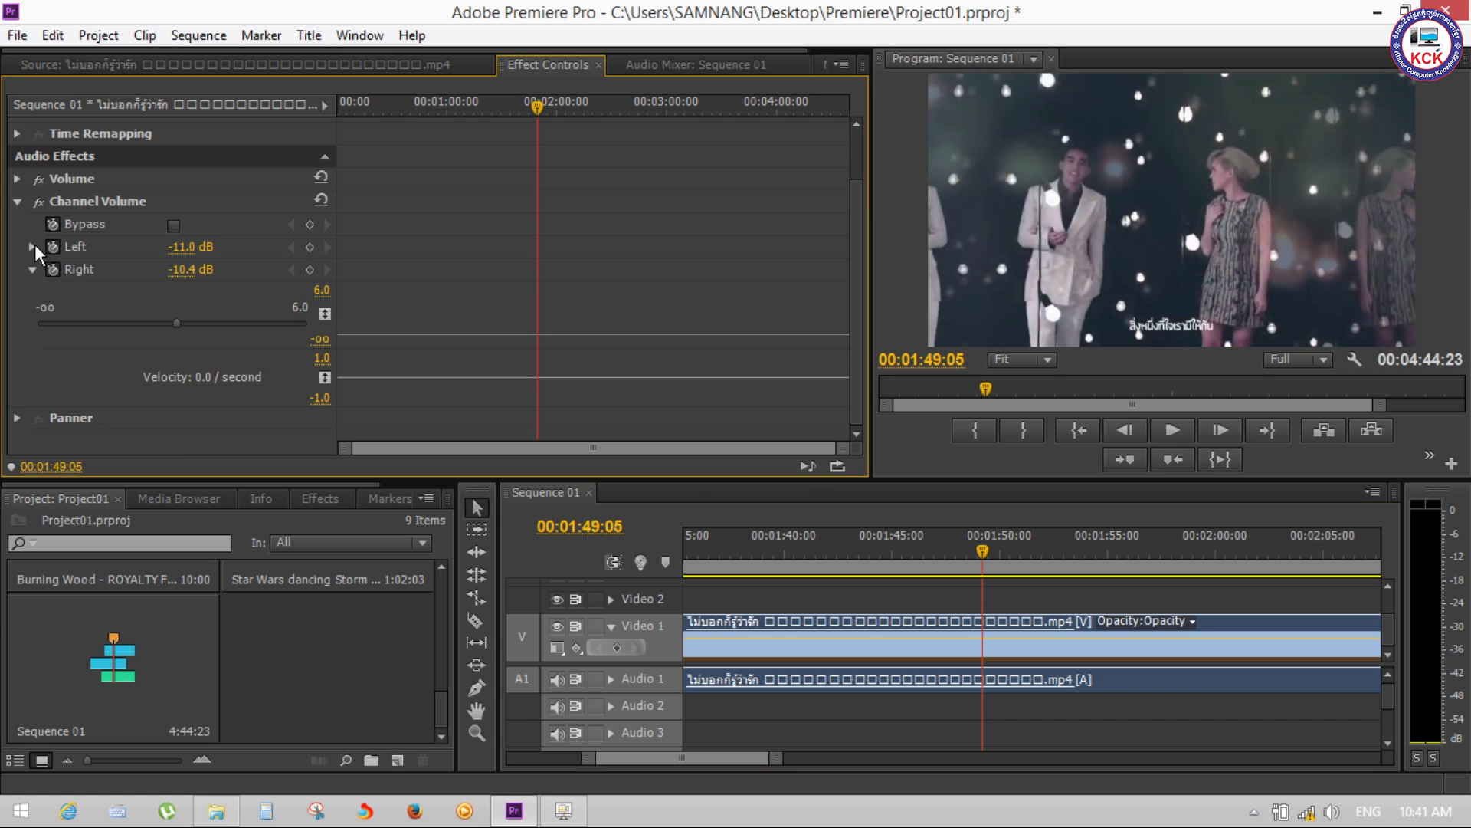
Collapse Channel Volume and expand Panner to reveal Balance at 0.0
{"action": "left_click", "coordinate": [21, 206]}
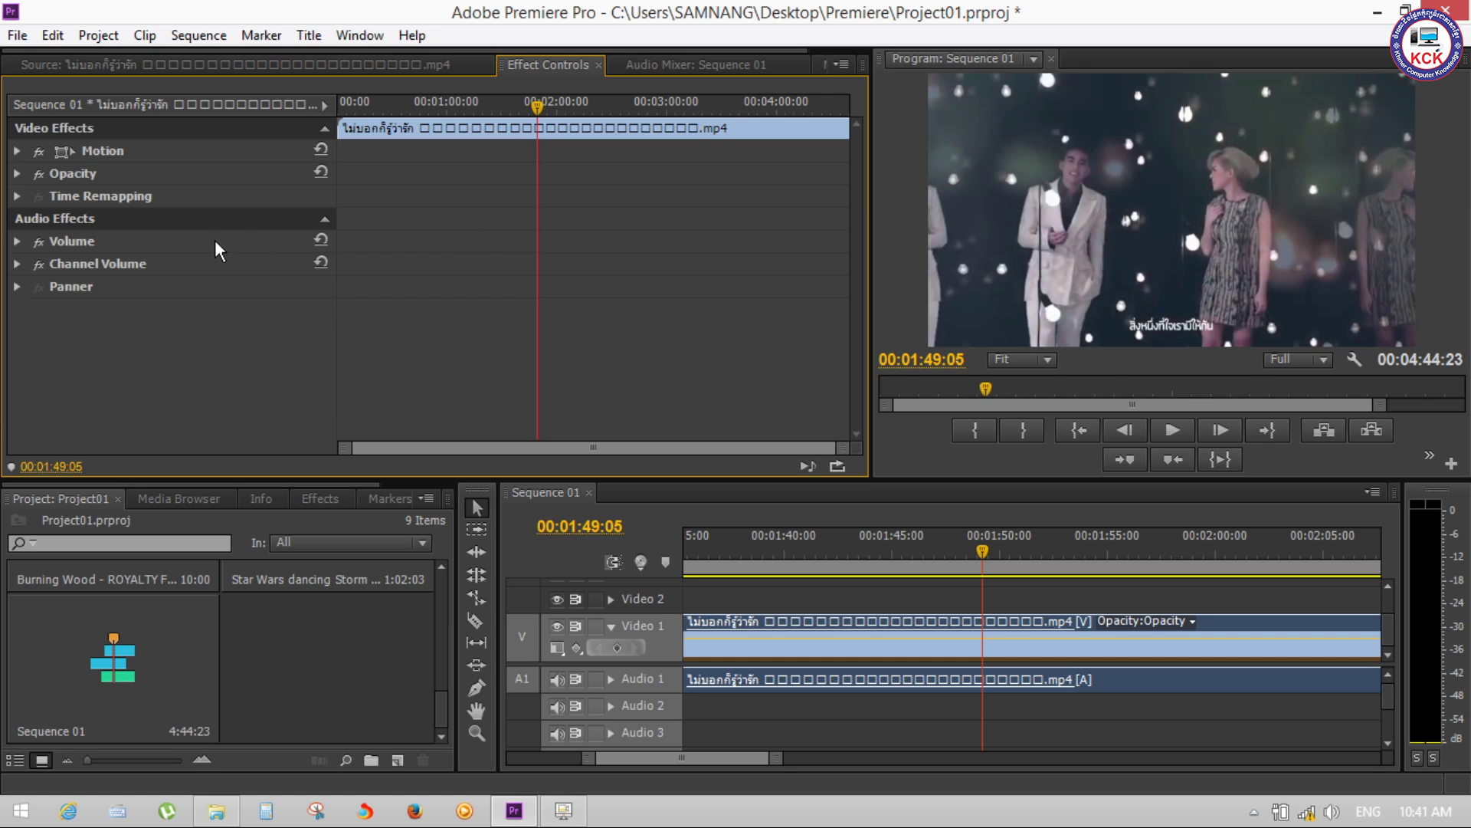
{"action": "left_click", "coordinate": [16, 287]}
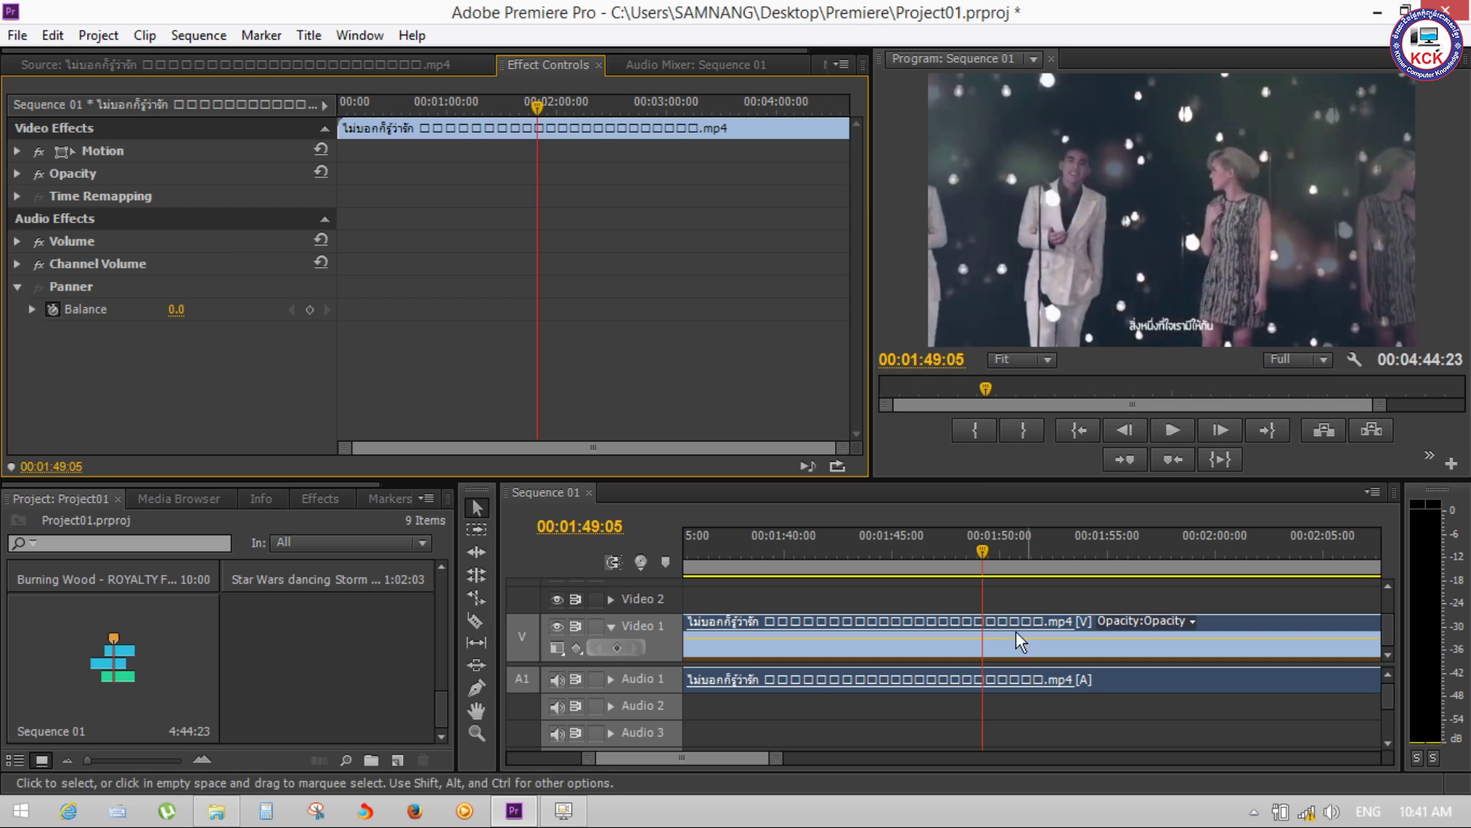
Reveal the Panner Balance slider and briefly preview the clip's audio
{"action": "left_click", "coordinate": [32, 309]}
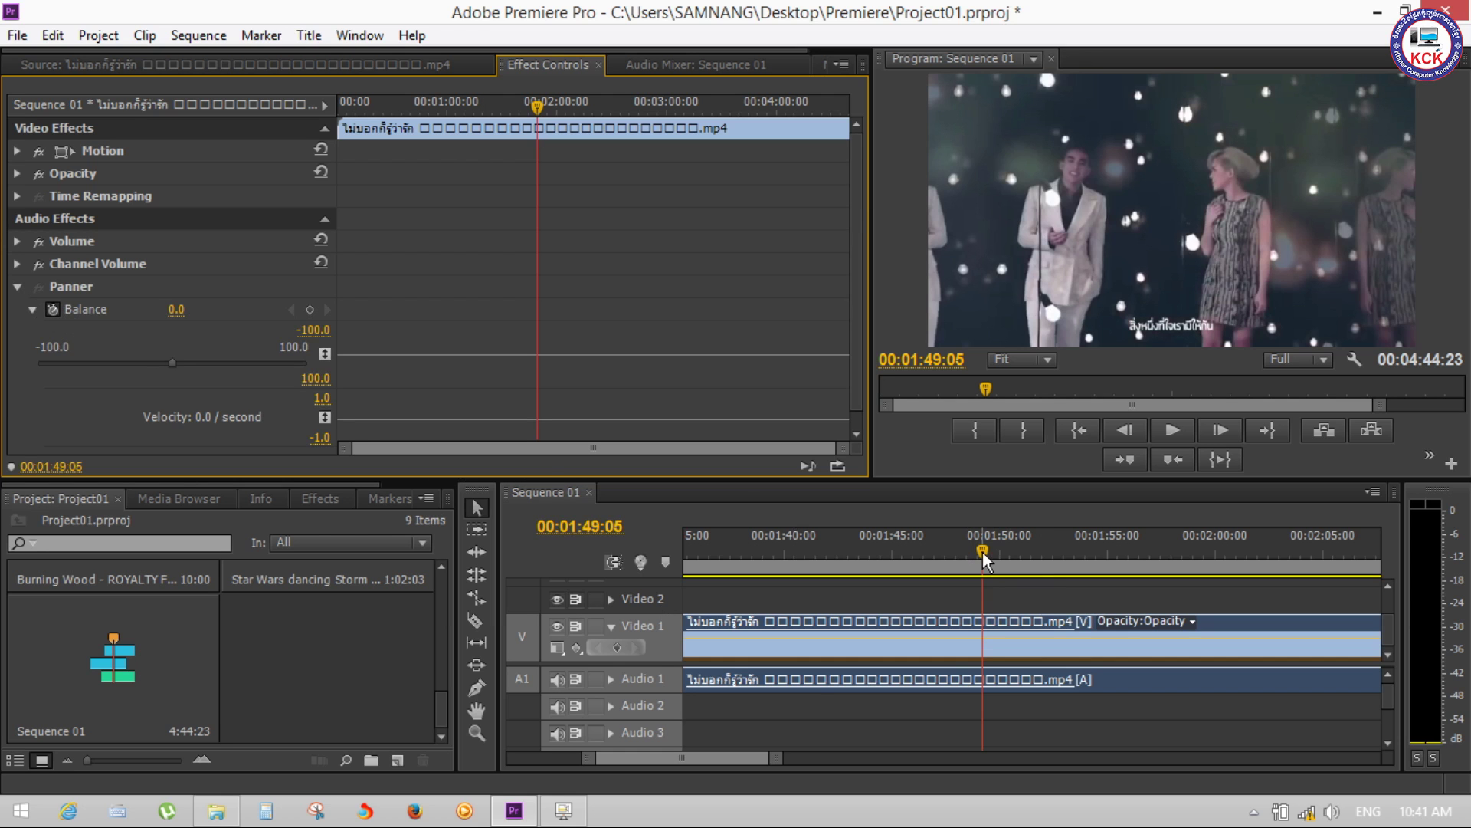
{"action": "key", "text": "space"}
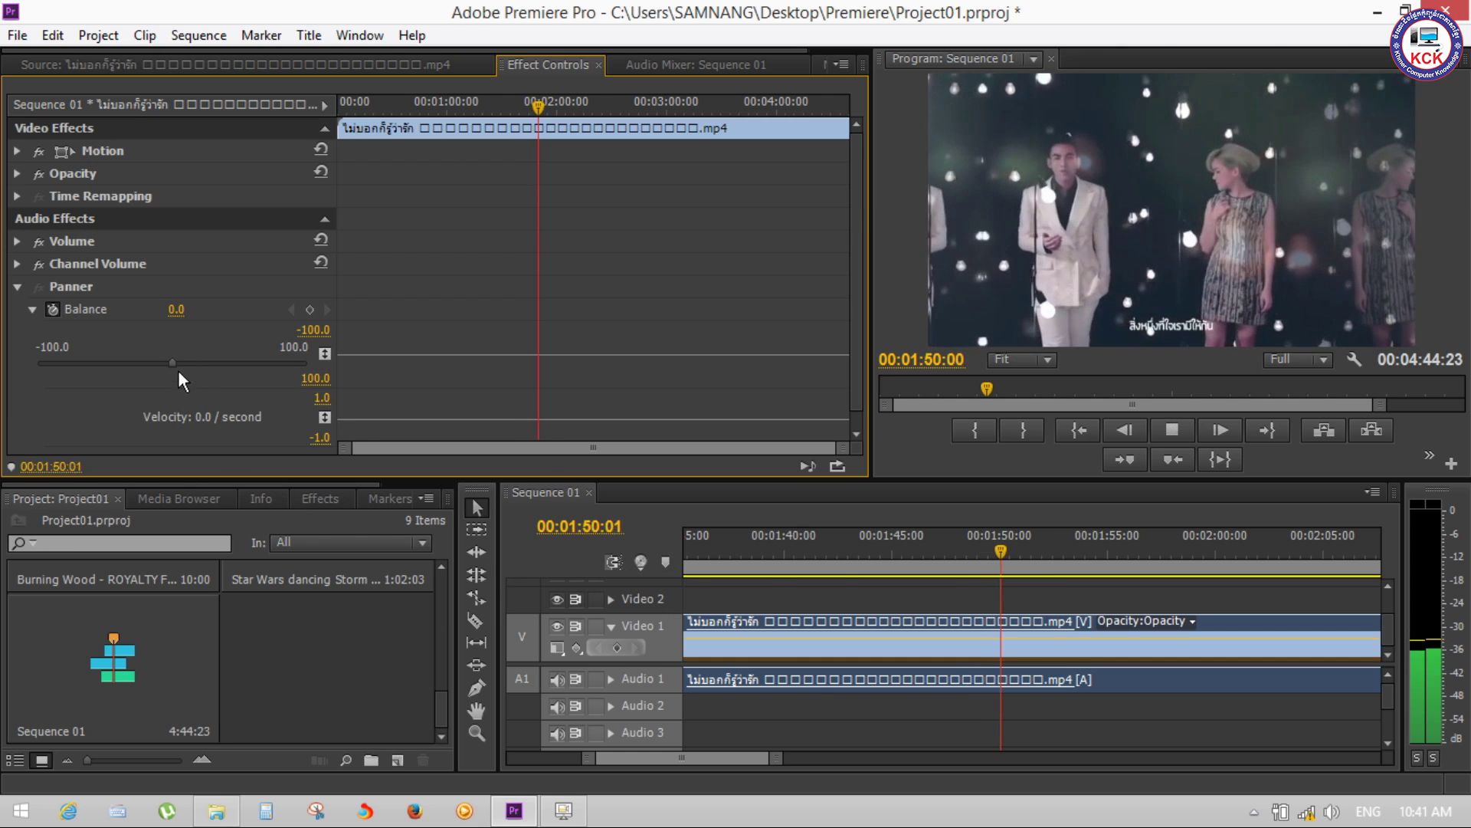
{"action": "key", "text": "space"}
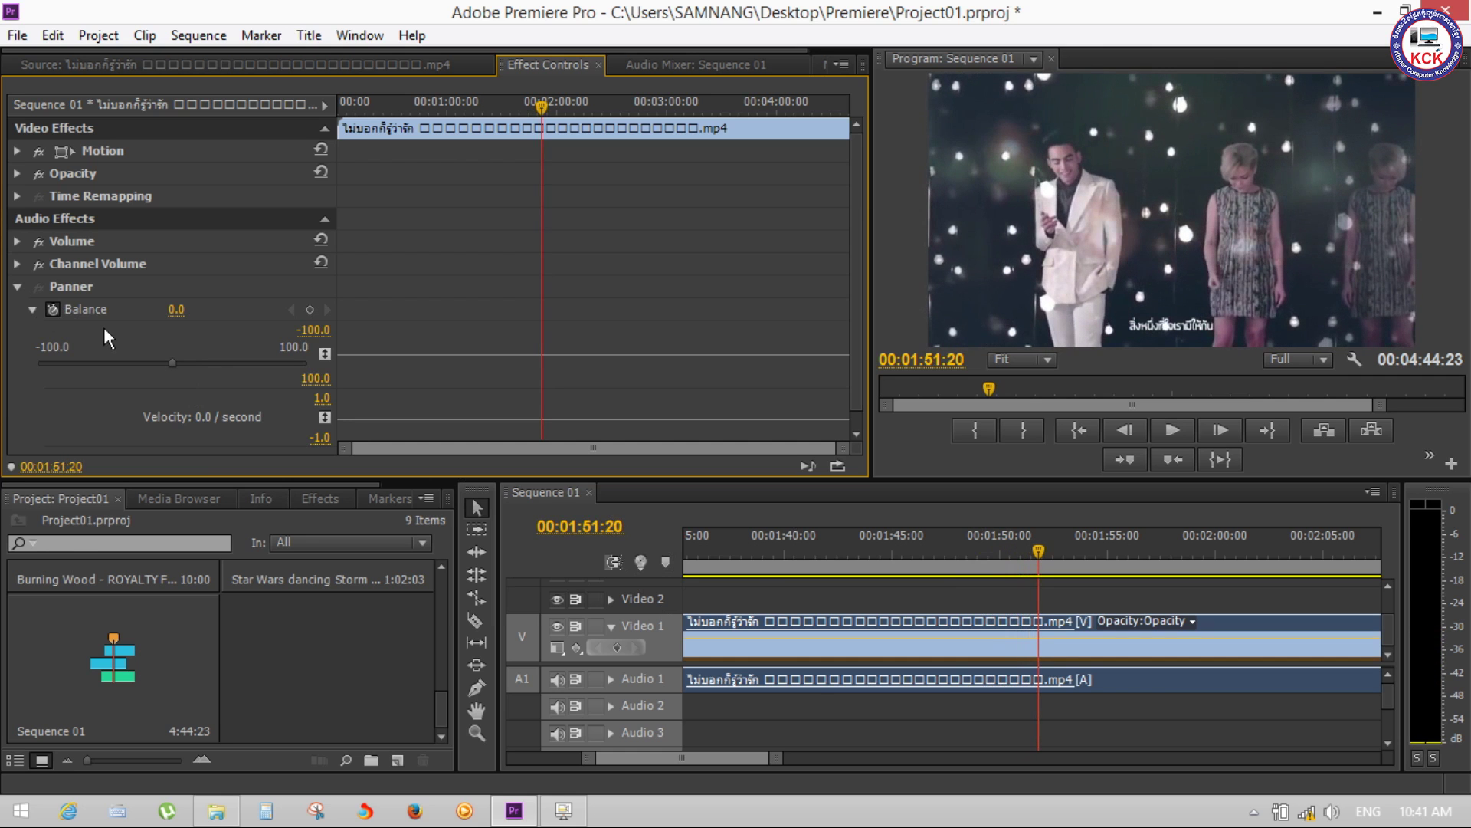
Raise Channel Volume Right to about 1.6 dB and Left to -0.5 dB
{"action": "left_click", "coordinate": [16, 264]}
{"action": "left_click_drag", "start_coordinate": [176, 385], "coordinate": [256, 386]}
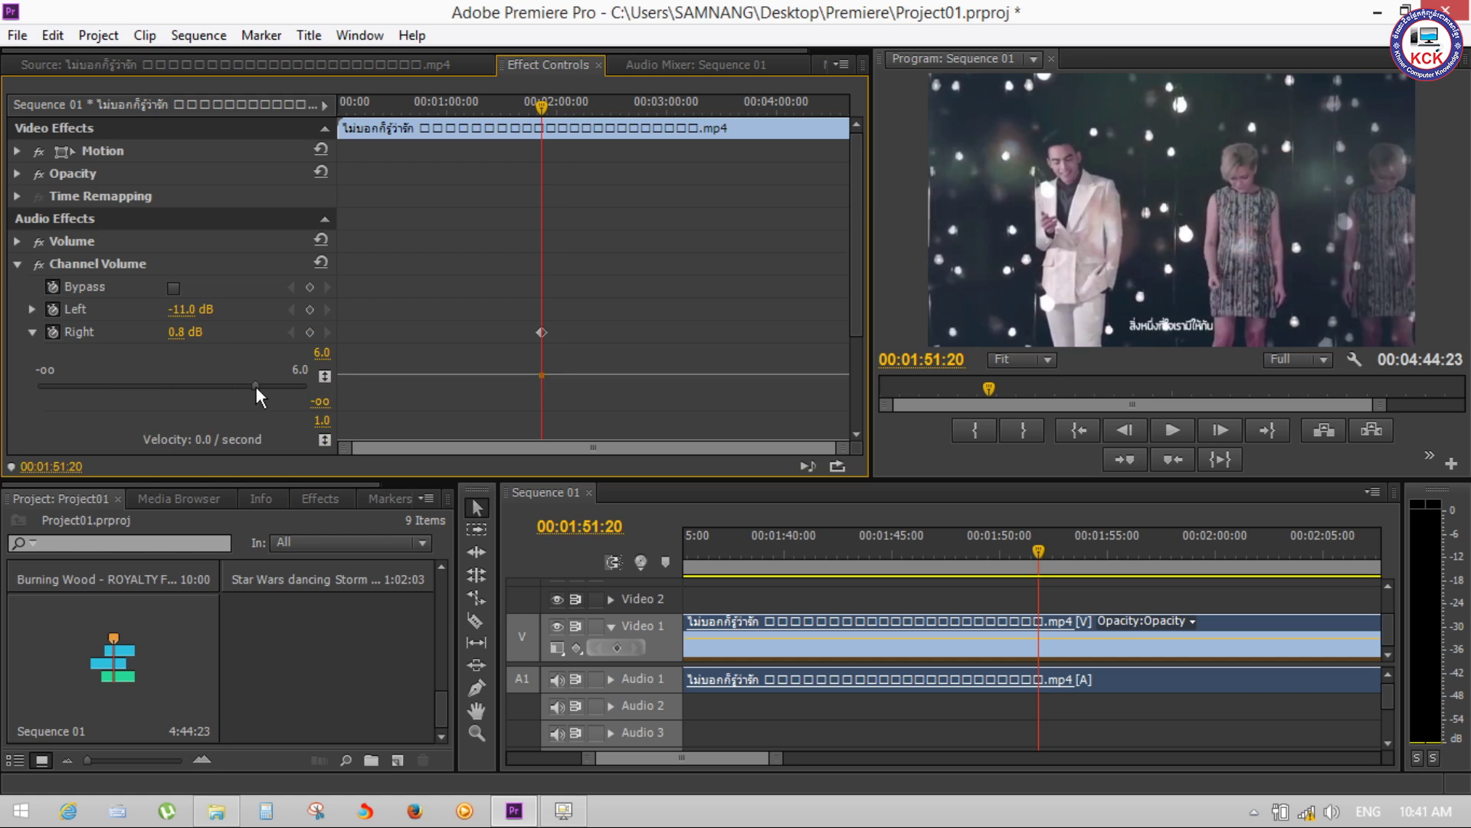
{"action": "key", "text": "space"}
{"action": "left_click_drag", "start_coordinate": [257, 386], "coordinate": [262, 379]}
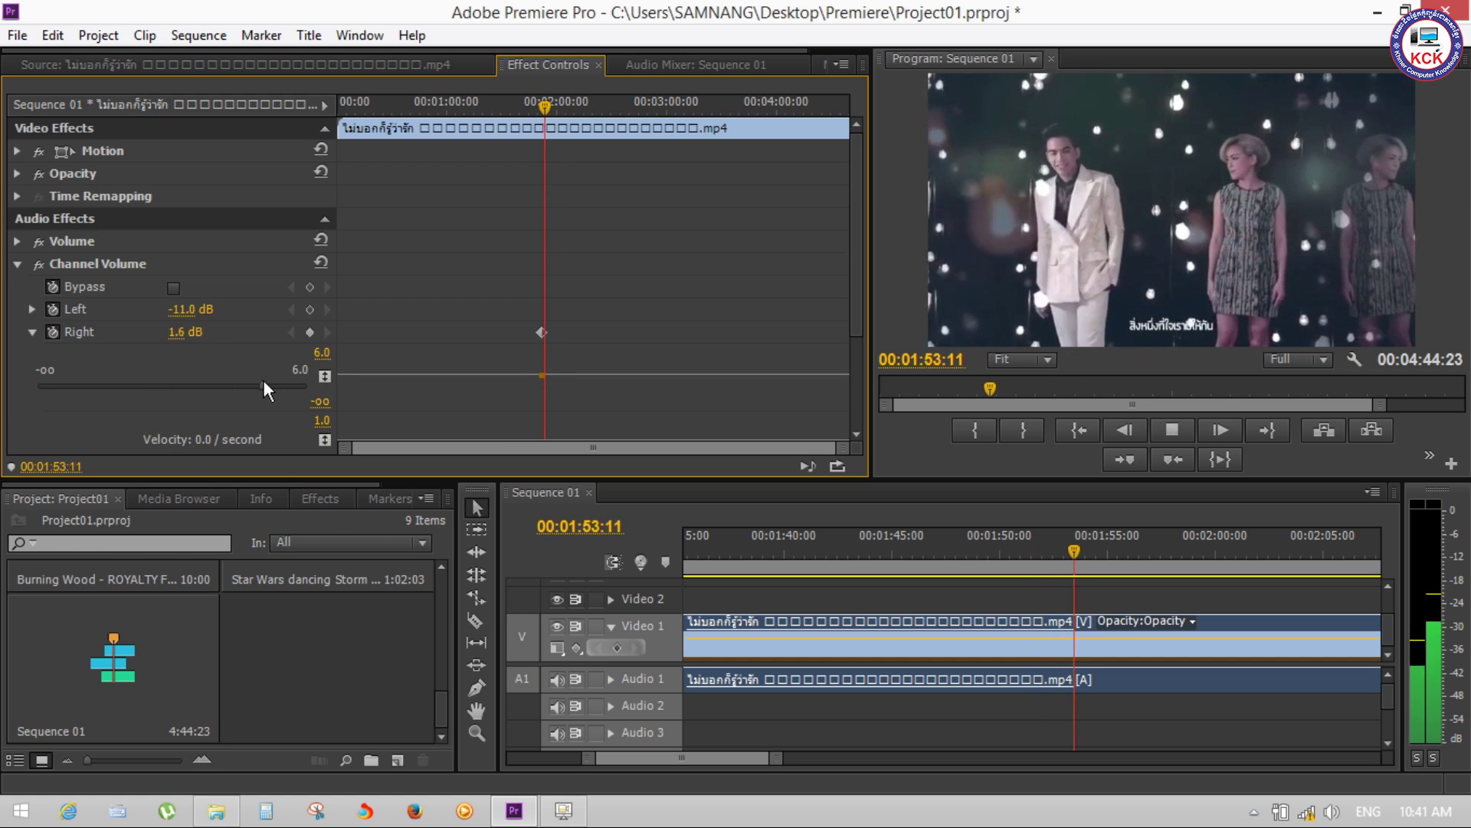
{"action": "left_click", "coordinate": [32, 309]}
{"action": "left_click_drag", "start_coordinate": [174, 362], "coordinate": [244, 363]}
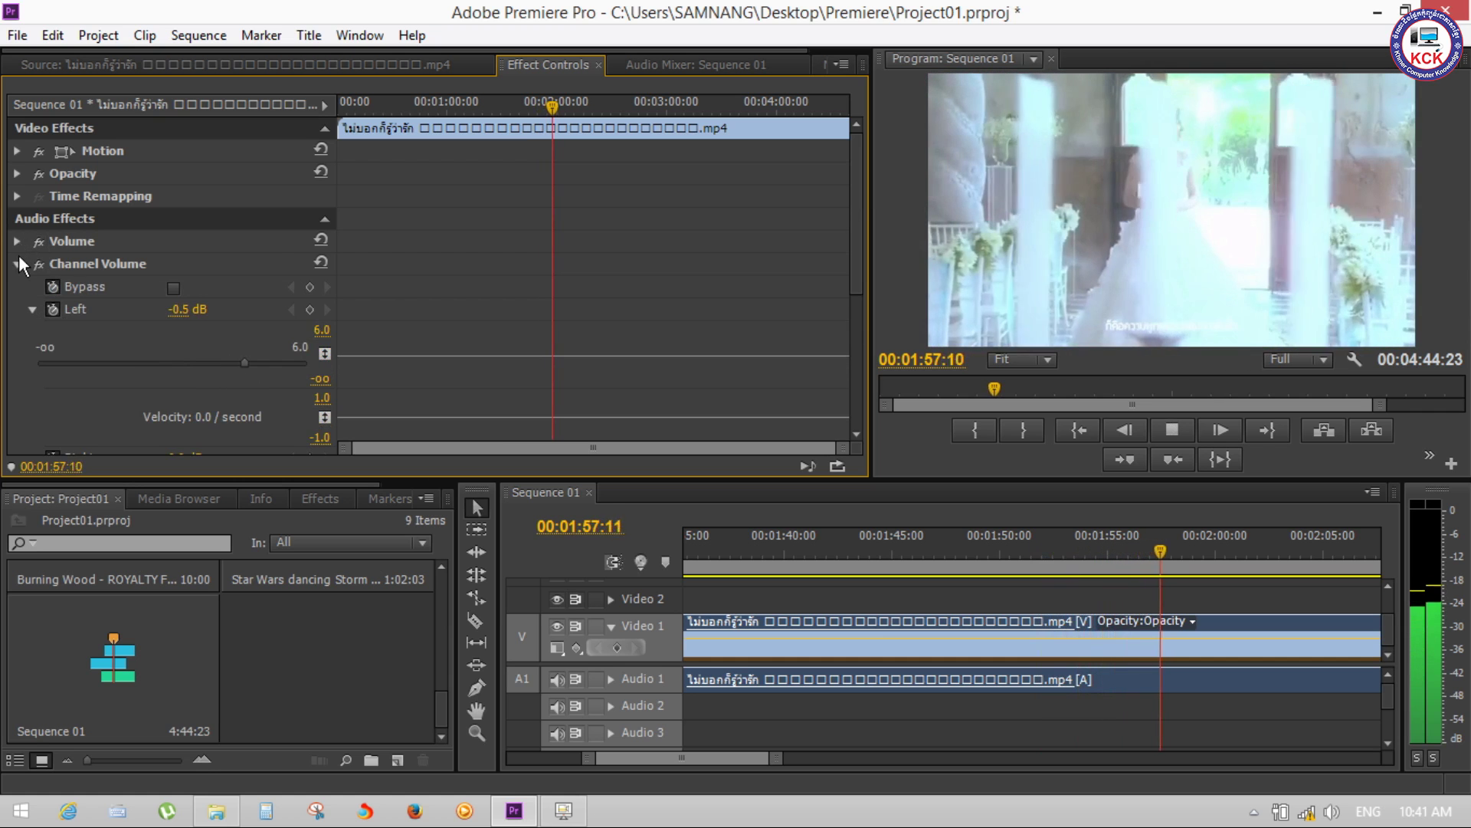
Pan the audio right during playback, setting Balance to 76.7, 83.1, then 56.6
{"action": "left_click", "coordinate": [17, 264]}
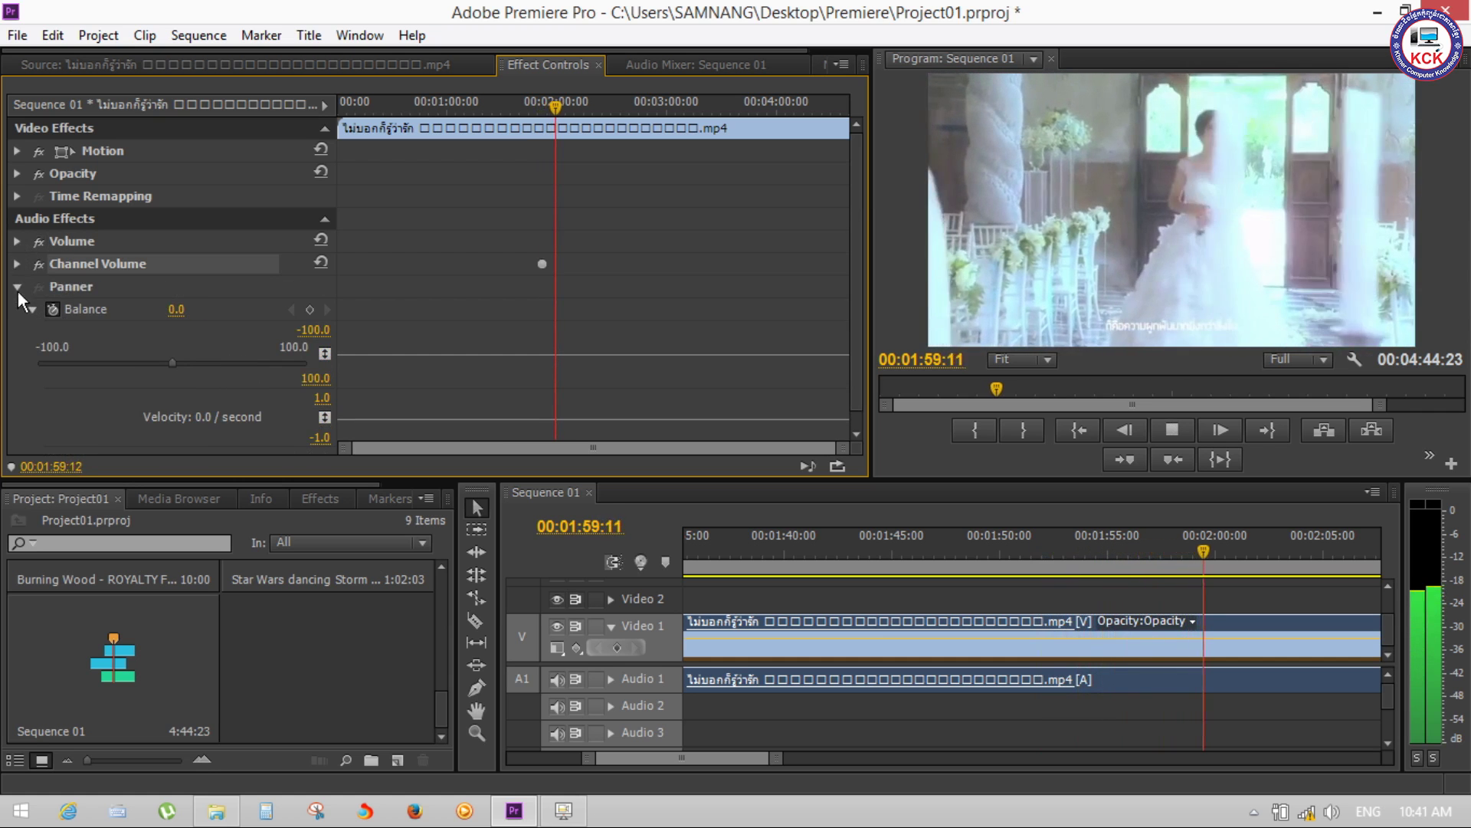
{"action": "left_click", "coordinate": [17, 286]}
{"action": "left_click", "coordinate": [16, 287]}
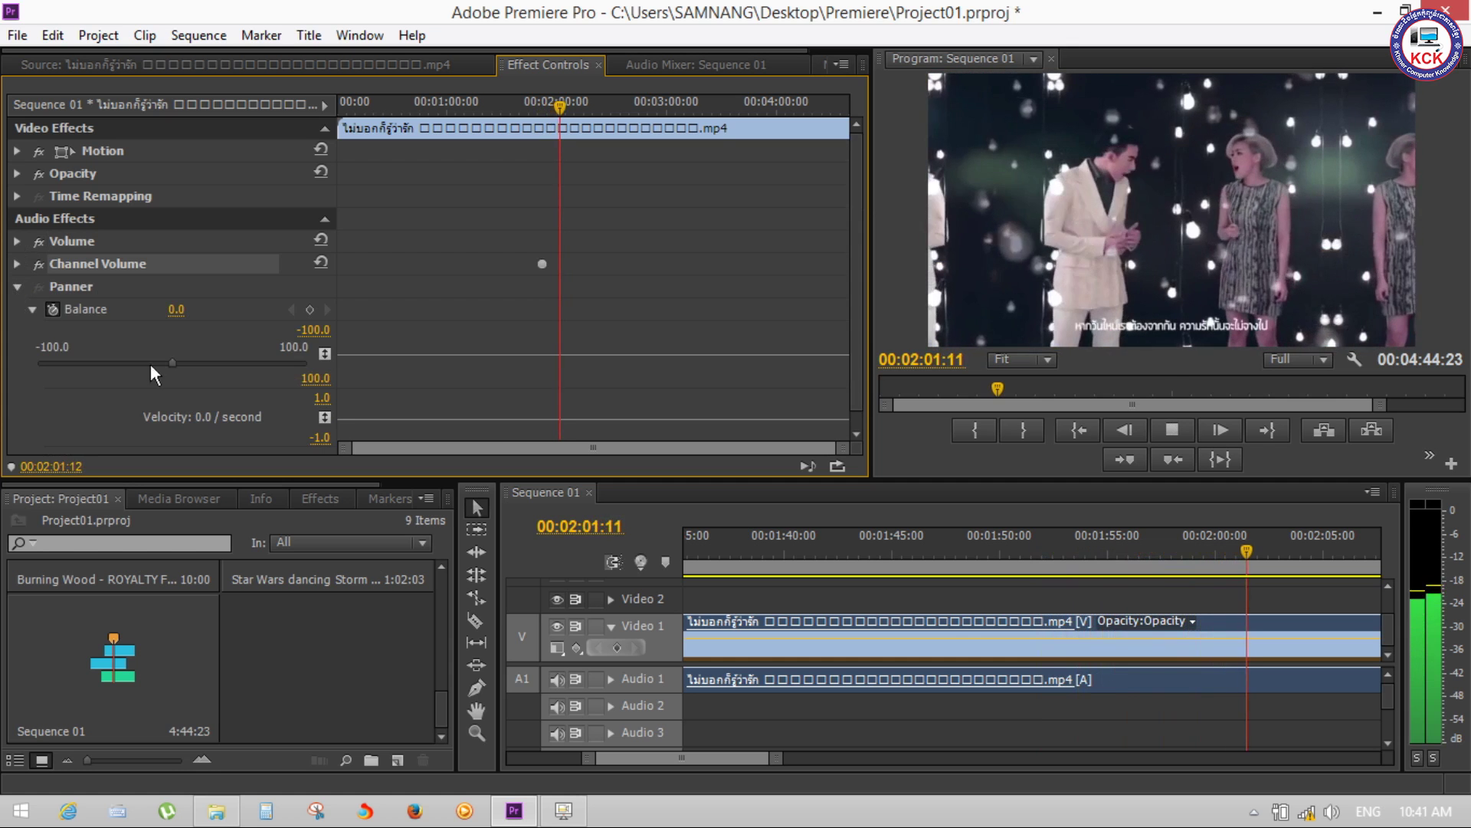
{"action": "mouse_move", "coordinate": [173, 363]}
{"action": "left_mouse_down"}
{"action": "mouse_move", "coordinate": [72, 363]}
{"action": "mouse_move", "coordinate": [282, 385]}
{"action": "left_mouse_up"}
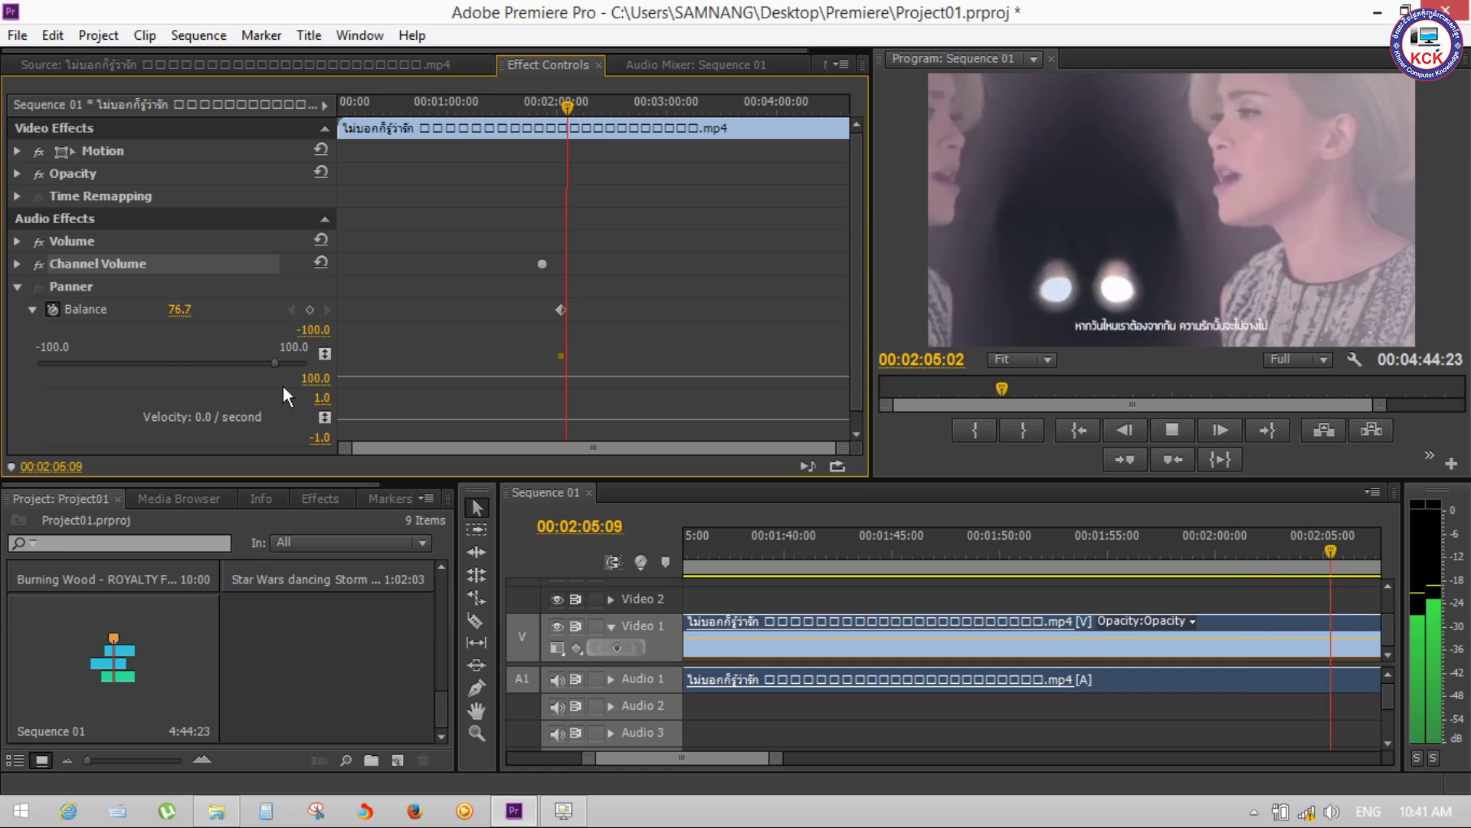
{"action": "left_click_drag", "start_coordinate": [283, 385], "coordinate": [285, 414]}
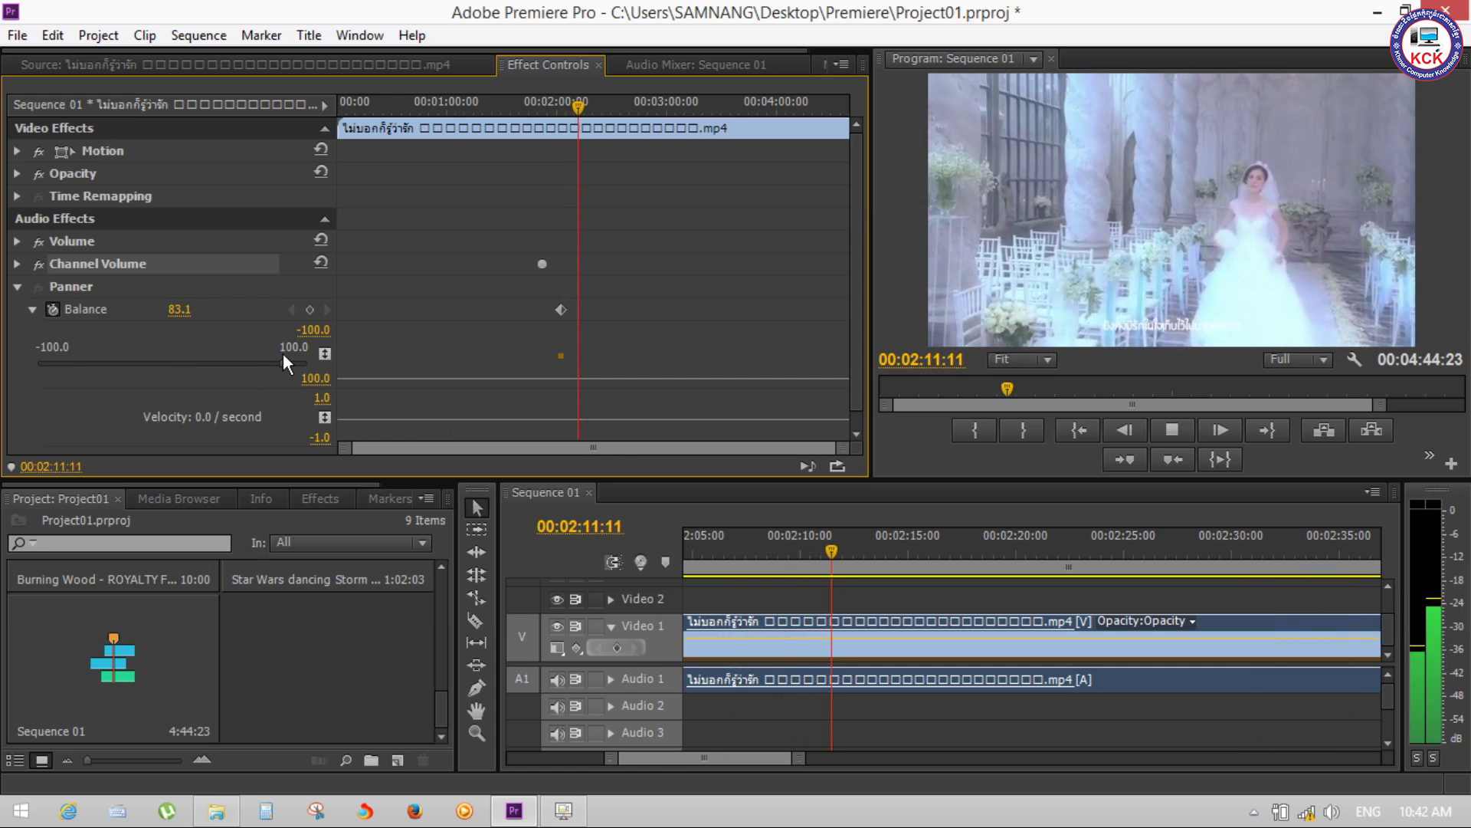
{"action": "mouse_move", "coordinate": [283, 360]}
{"action": "left_mouse_down"}
{"action": "mouse_move", "coordinate": [50, 370]}
{"action": "mouse_move", "coordinate": [414, 417]}
{"action": "mouse_move", "coordinate": [251, 434]}
{"action": "left_mouse_up"}
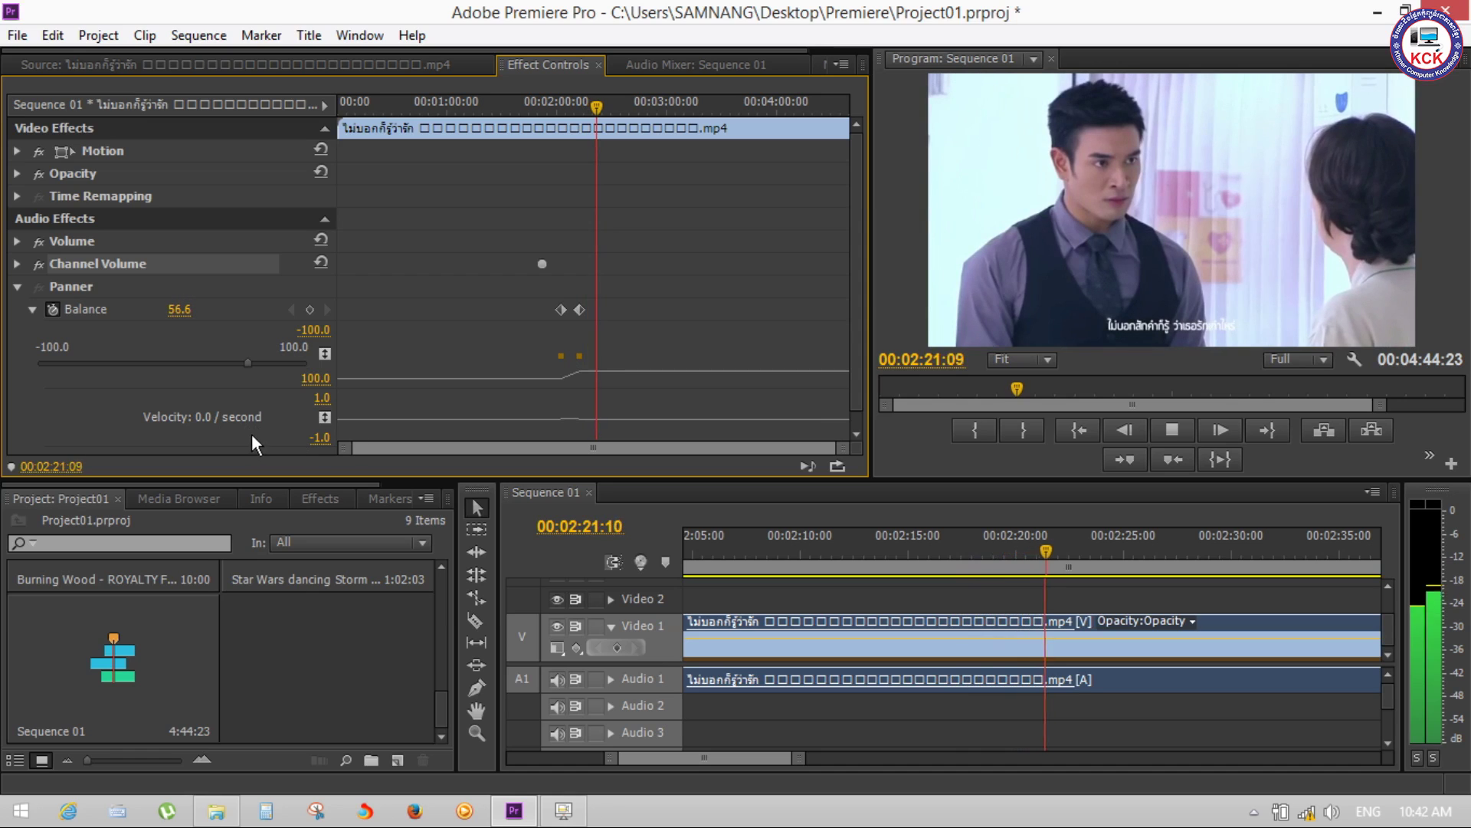
Stop playback and turn off Balance animation to delete its keyframes
{"action": "key", "text": "space"}
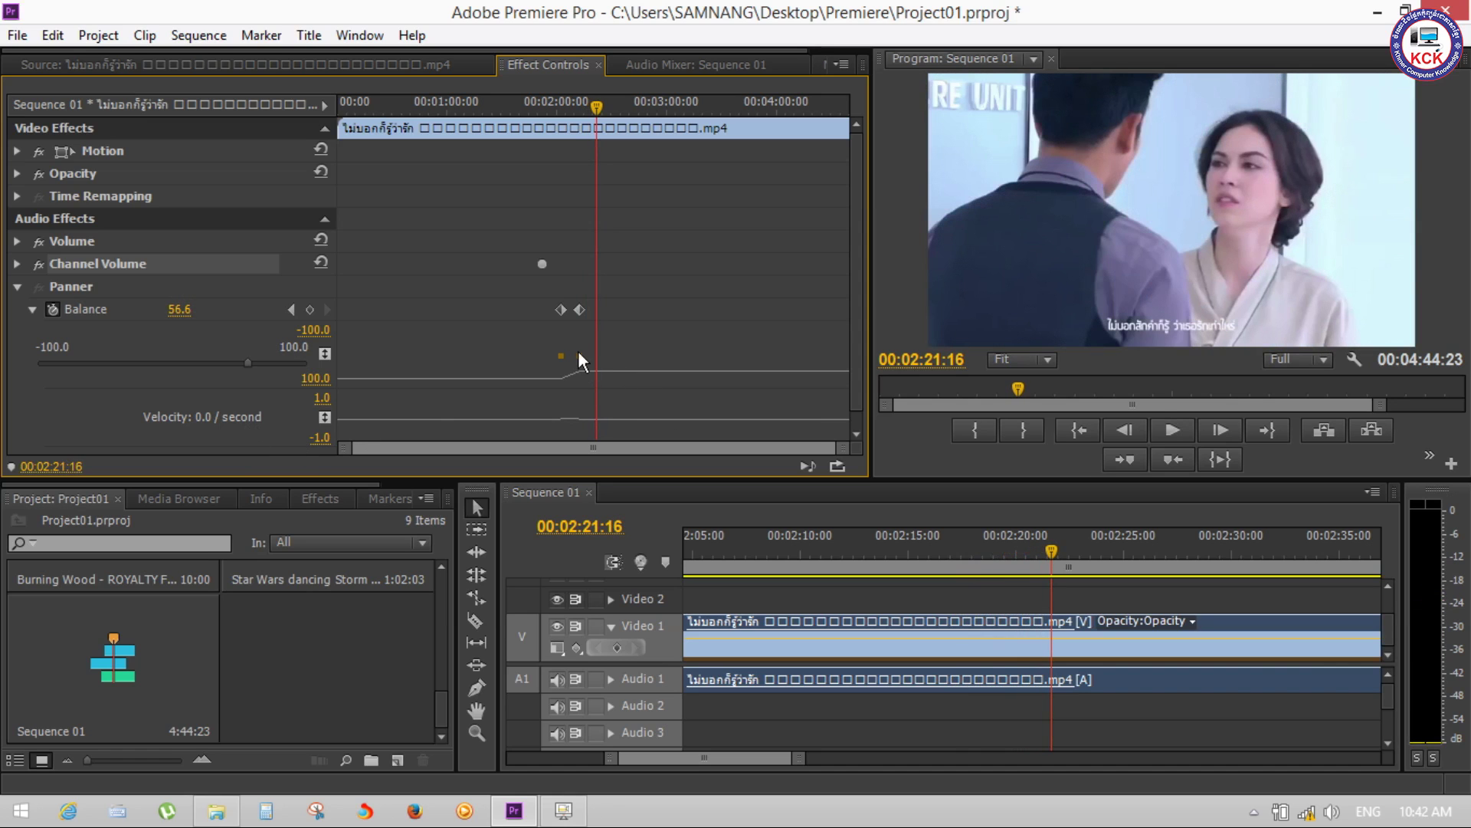
{"action": "left_click", "coordinate": [577, 351]}
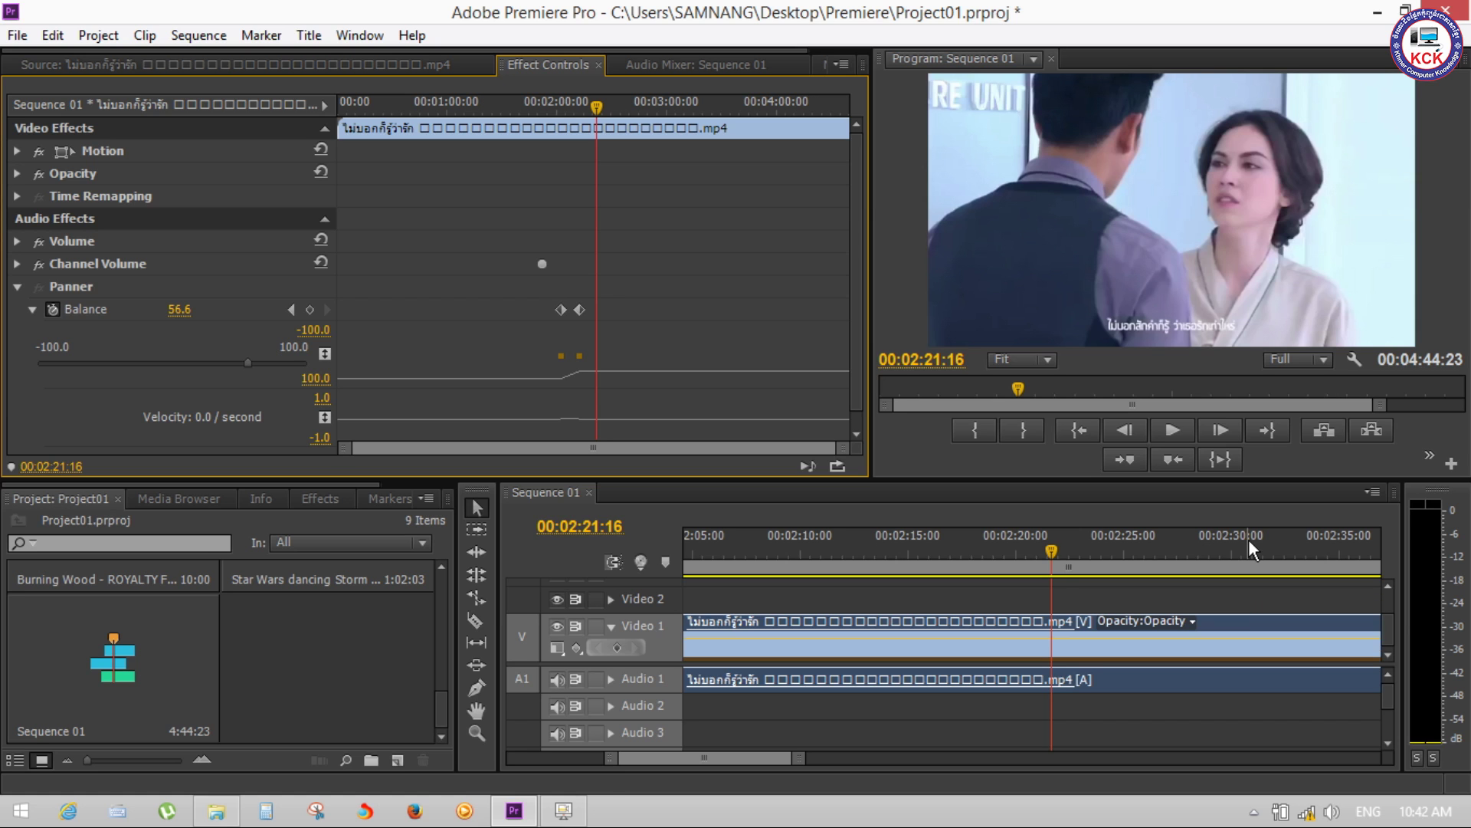
{"action": "left_click", "coordinate": [53, 308]}
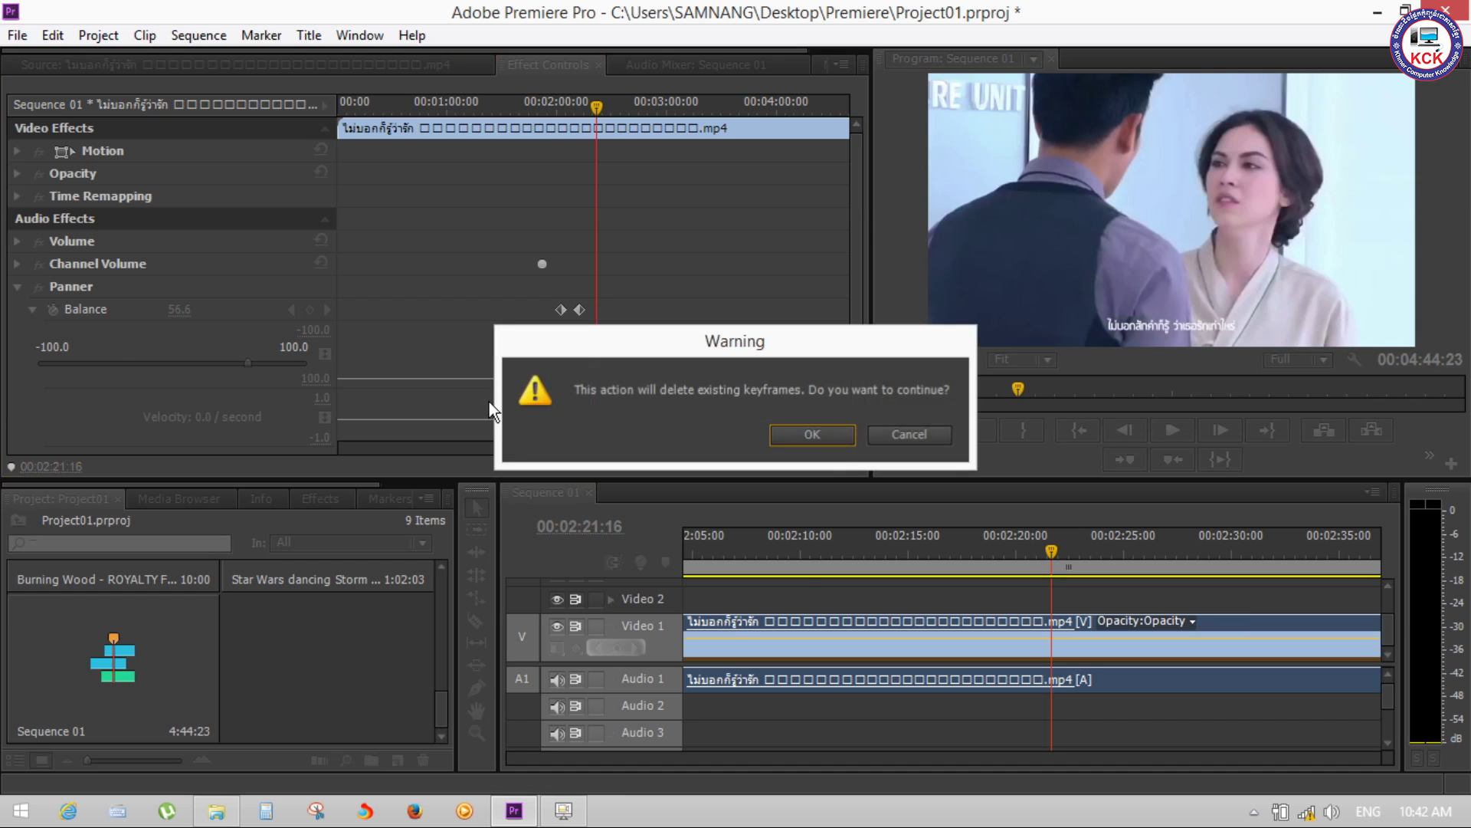
Confirm deleting the Balance keyframes, then remove the Channel Volume Right keyframes too
{"action": "left_click", "coordinate": [811, 431]}
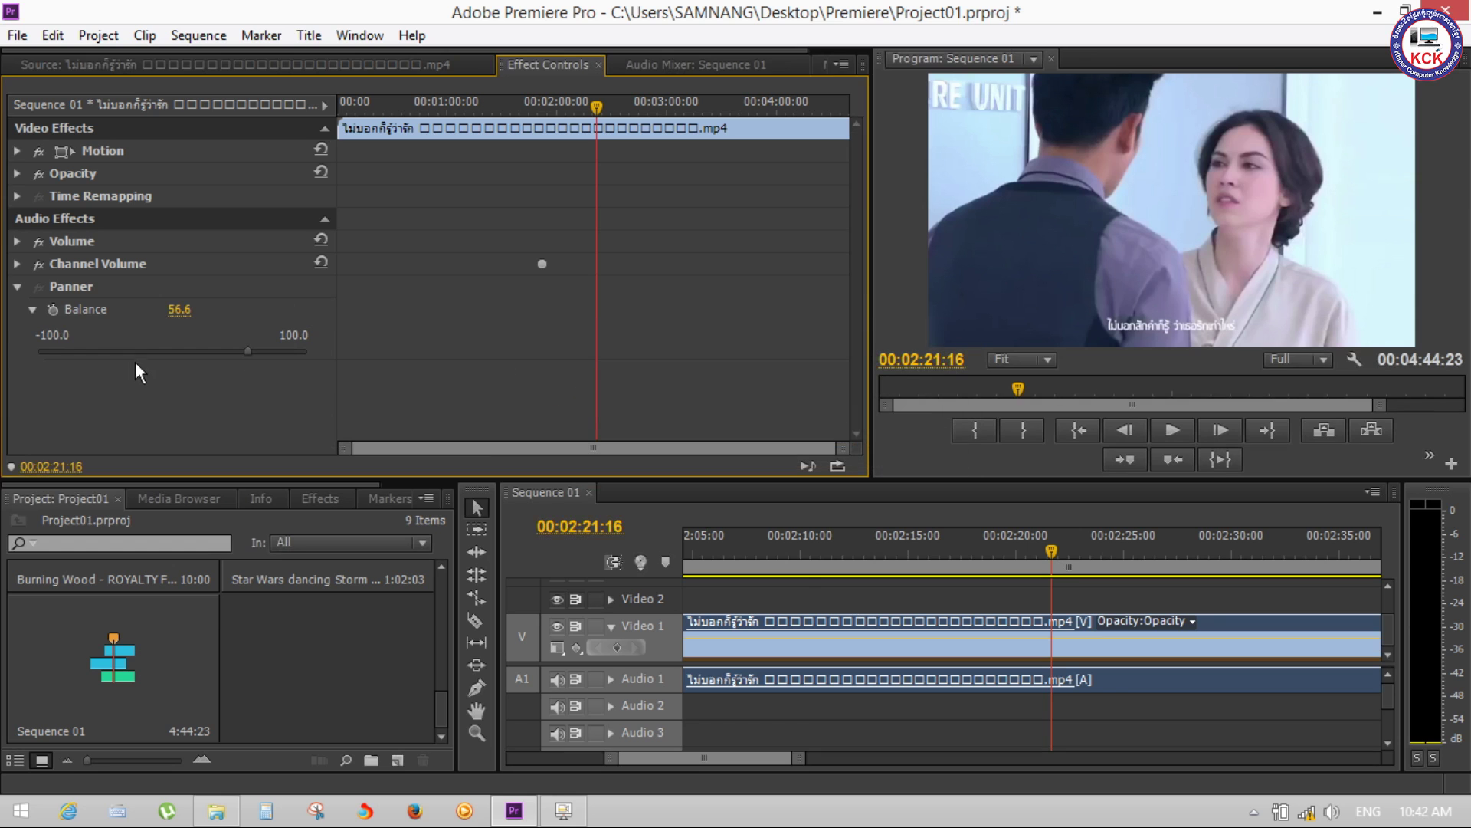
{"action": "left_click", "coordinate": [17, 284]}
{"action": "left_click", "coordinate": [16, 265]}
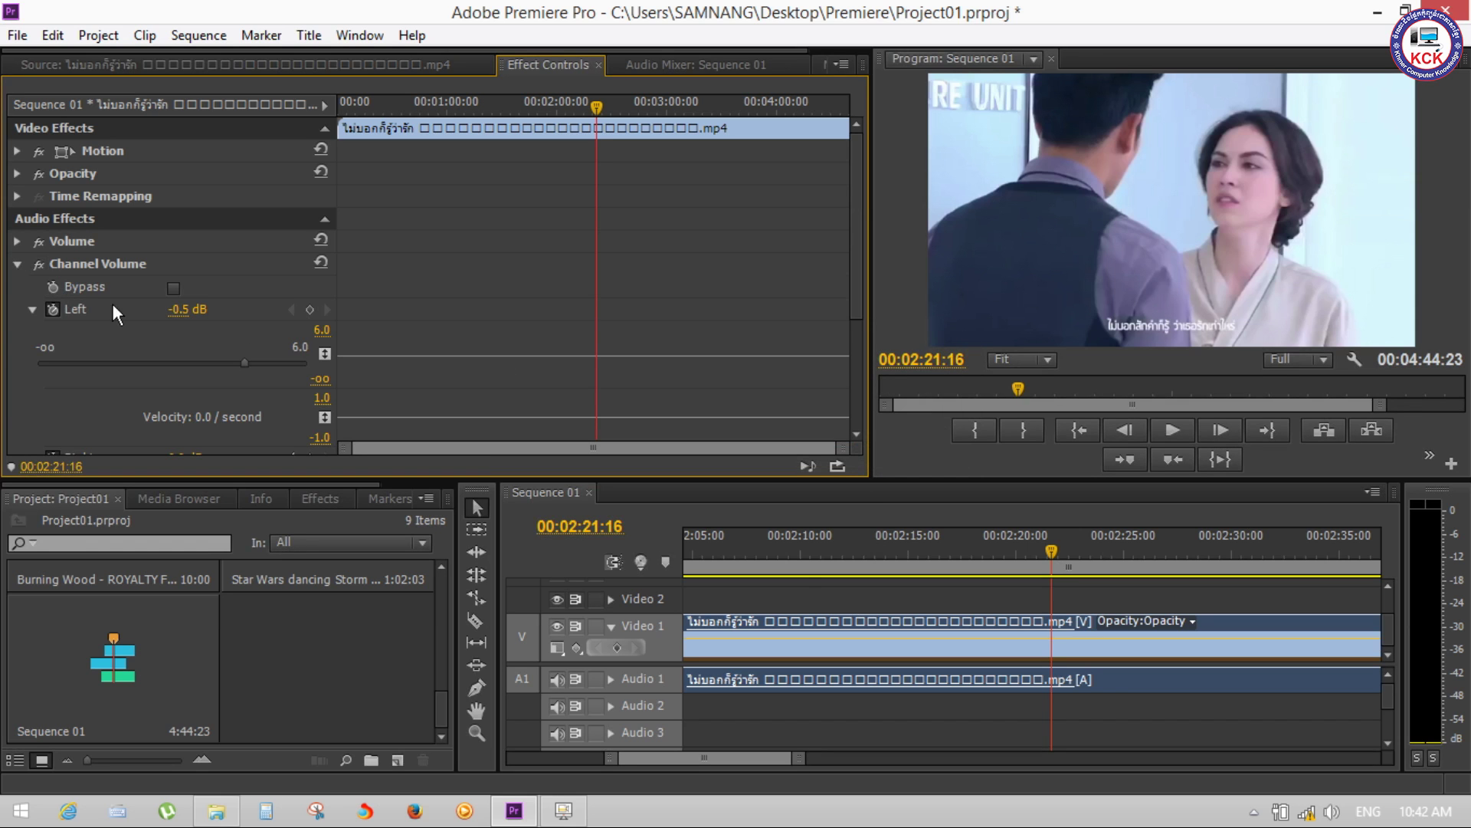
{"action": "left_click", "coordinate": [51, 309]}
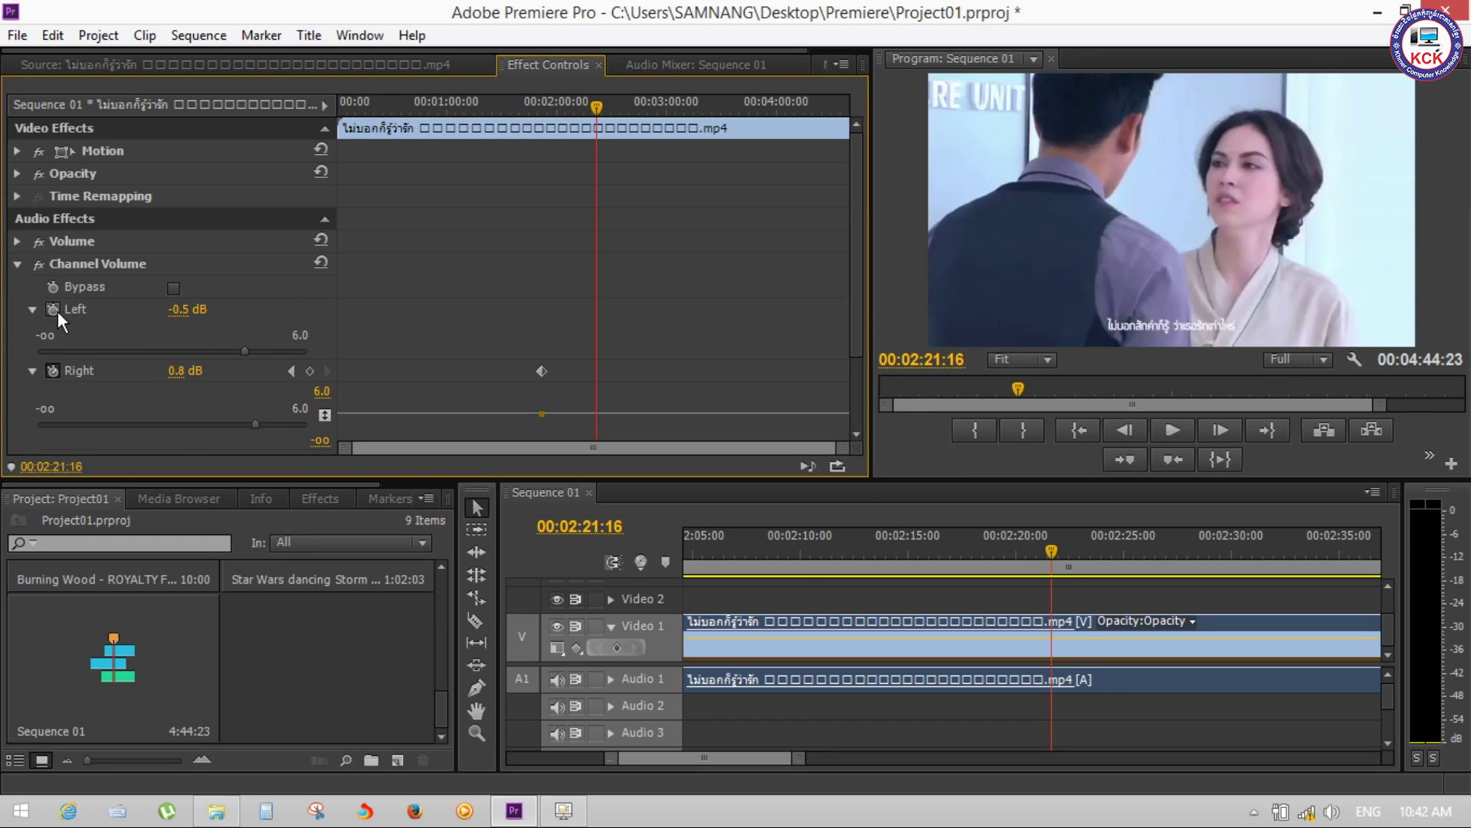
{"action": "left_click", "coordinate": [52, 370]}
{"action": "left_click", "coordinate": [813, 430]}
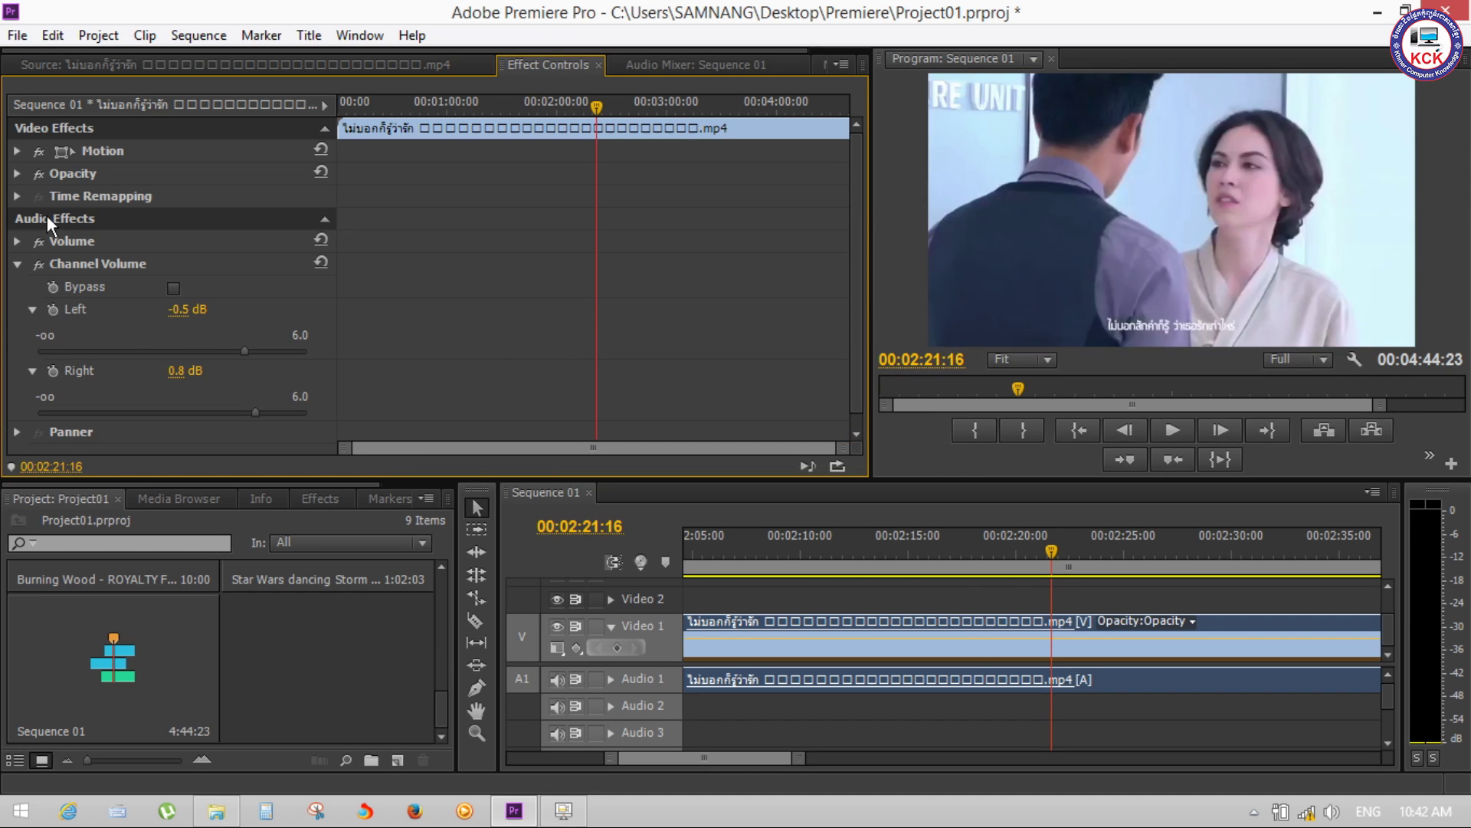
Move the playhead back to about 02:17 and replay the passage
{"action": "left_click_drag", "start_coordinate": [978, 553], "coordinate": [965, 549]}
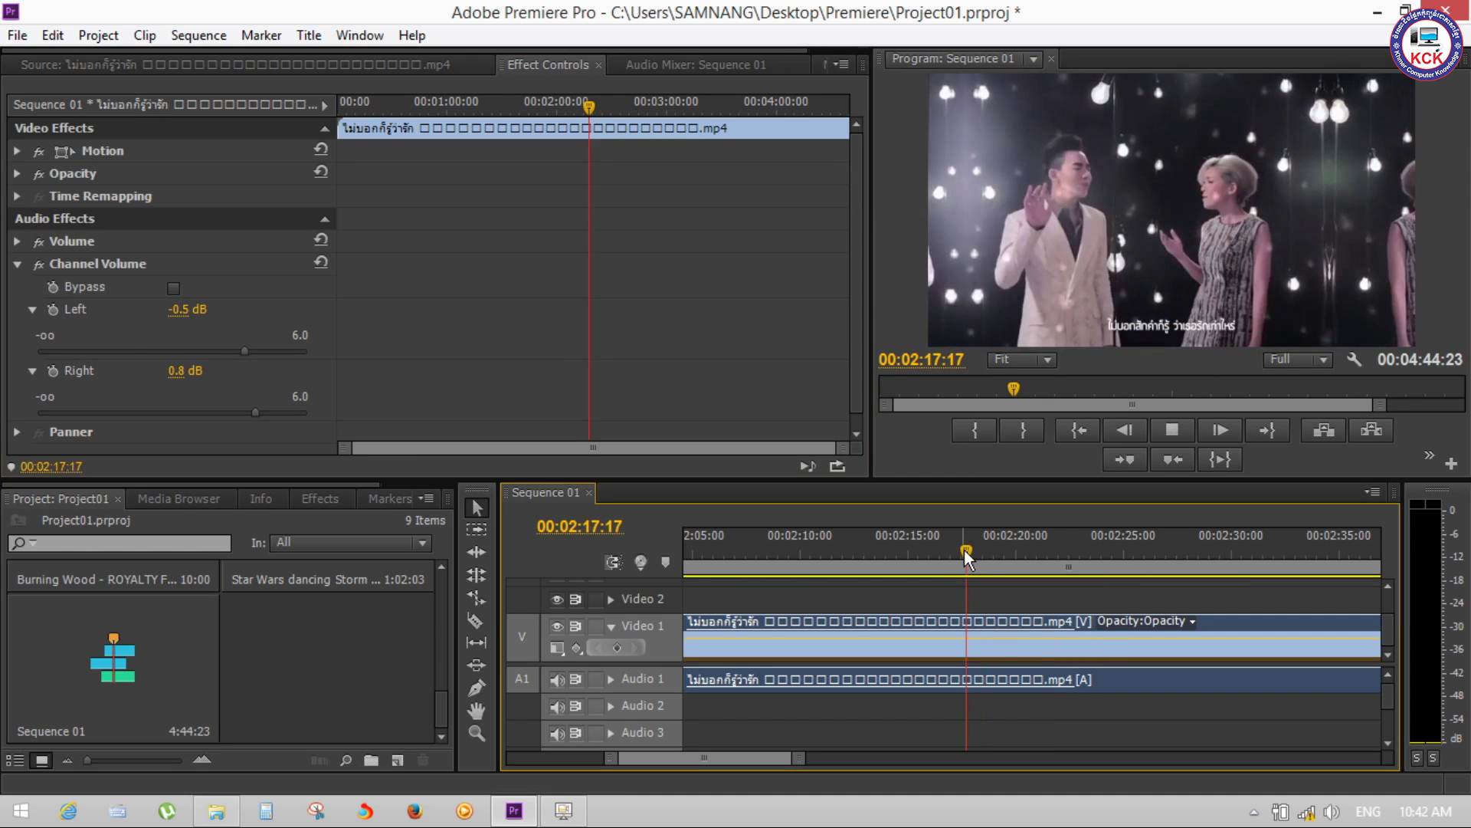
{"action": "key", "text": "space"}
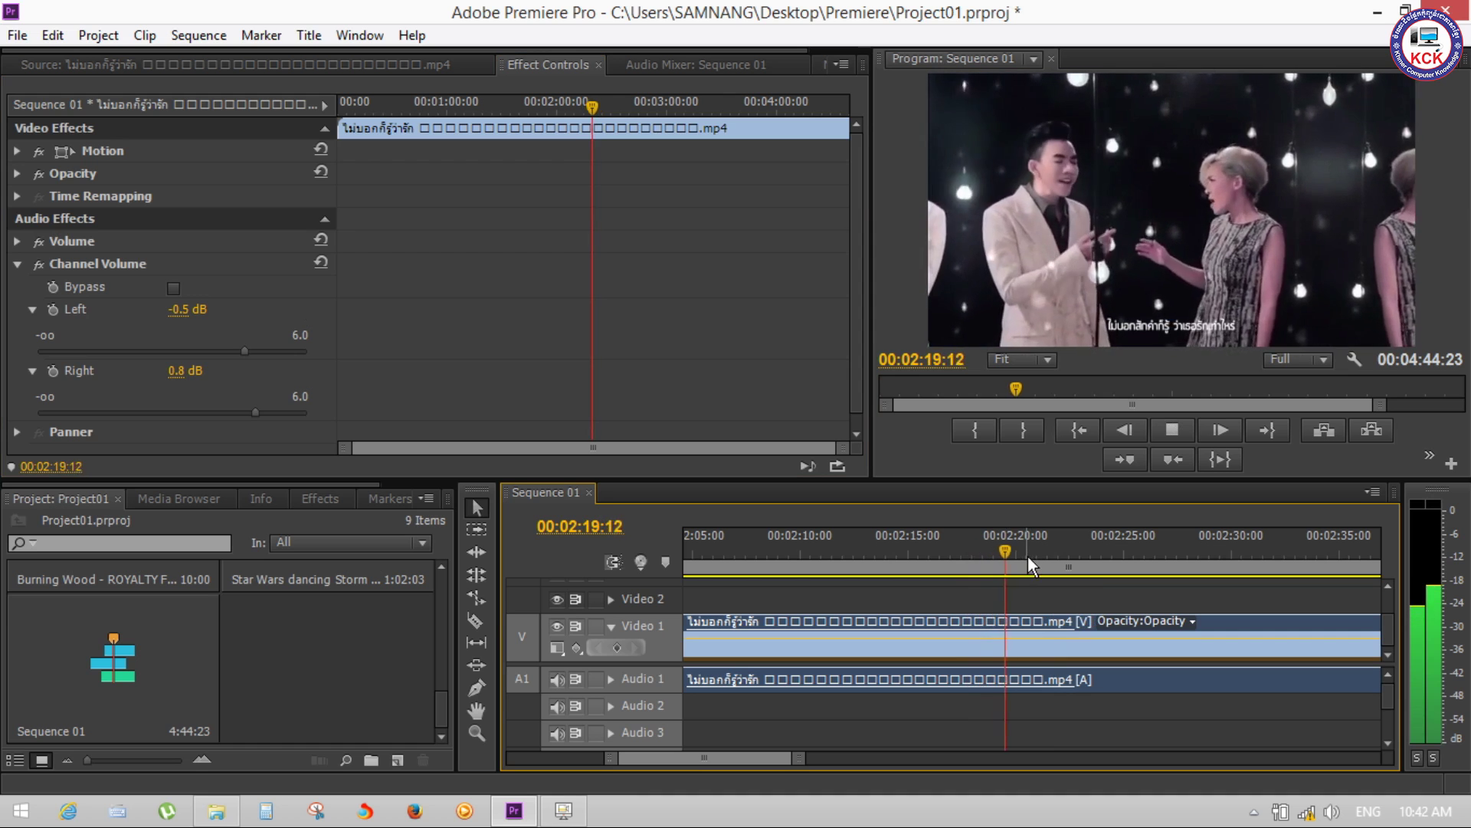
{"action": "key", "text": "space"}
{"action": "left_click", "coordinate": [563, 811]}
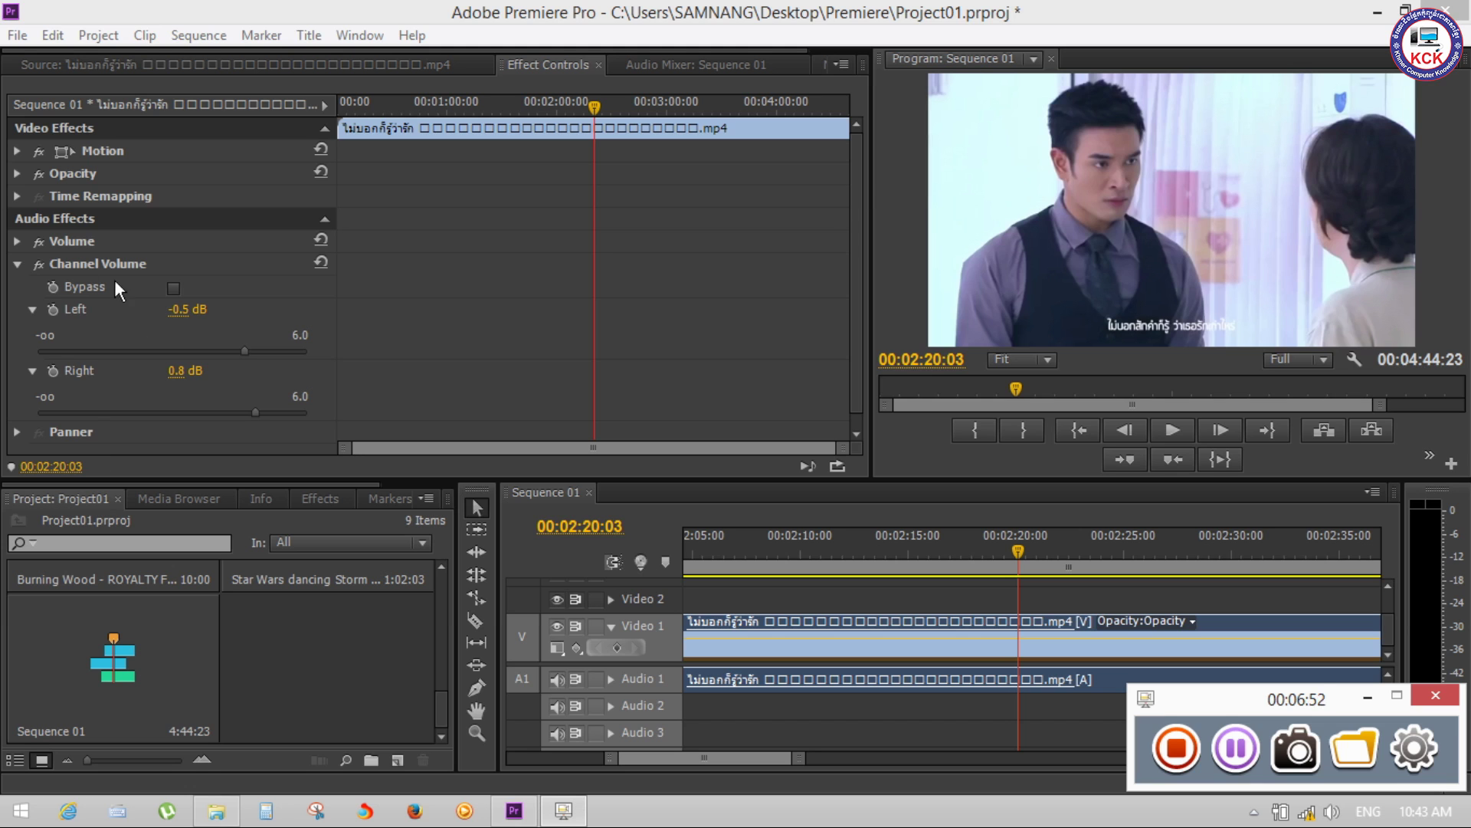
Collapse Channel Volume so only the Volume, Channel Volume and Panner names show
{"action": "left_click", "coordinate": [17, 264]}
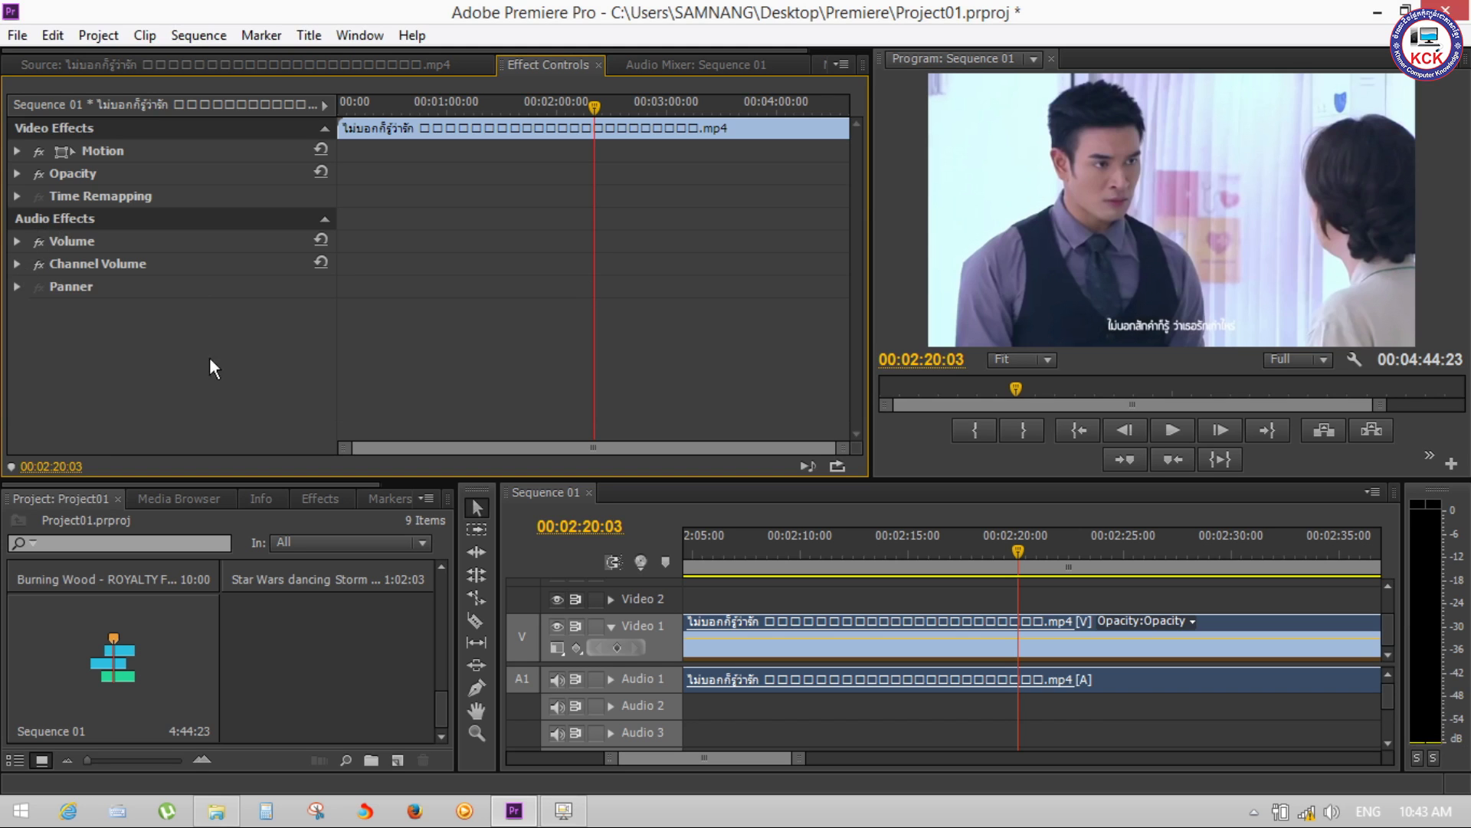
{"action": "left_click", "coordinate": [564, 812]}
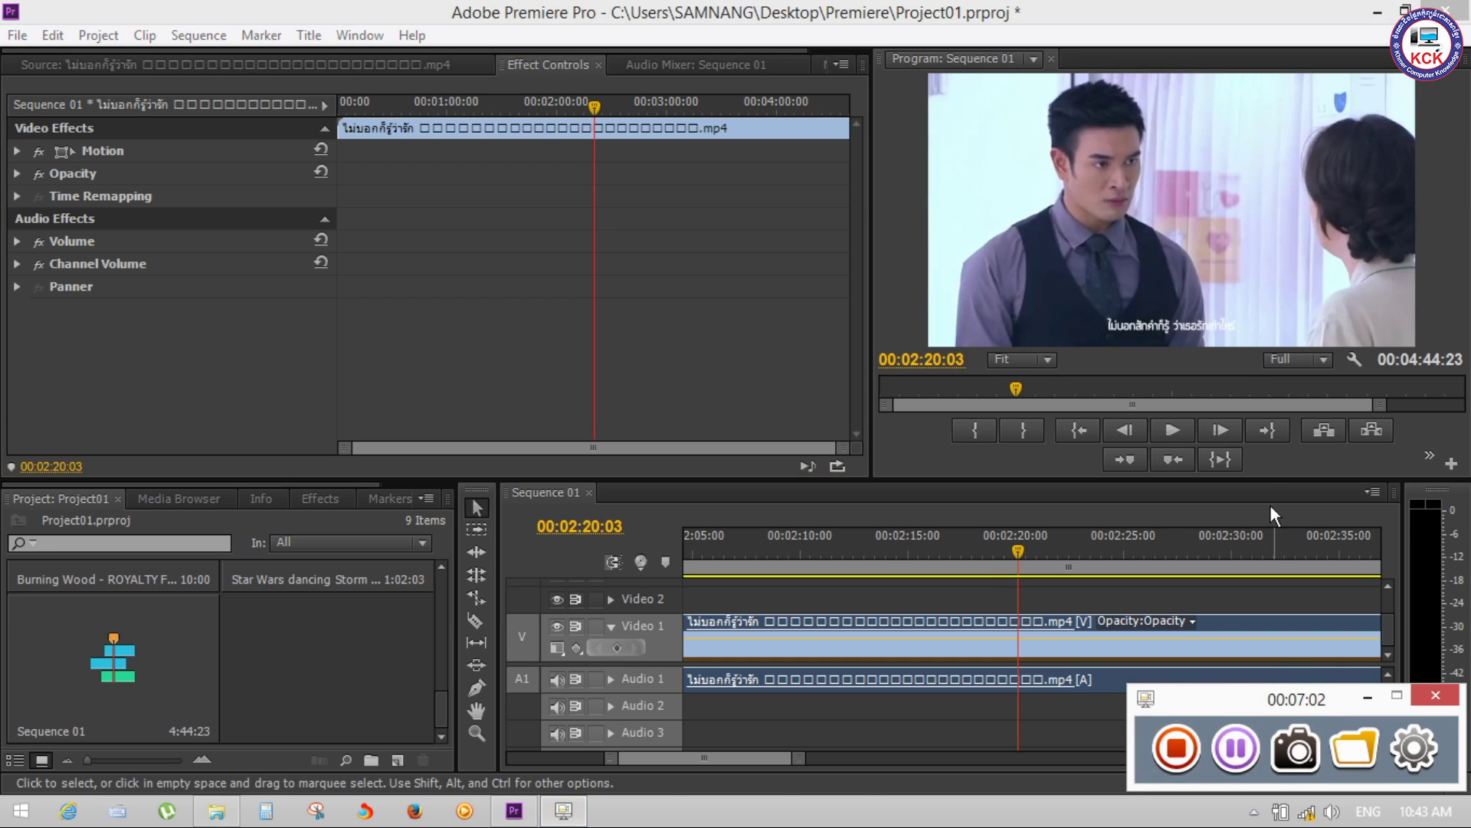